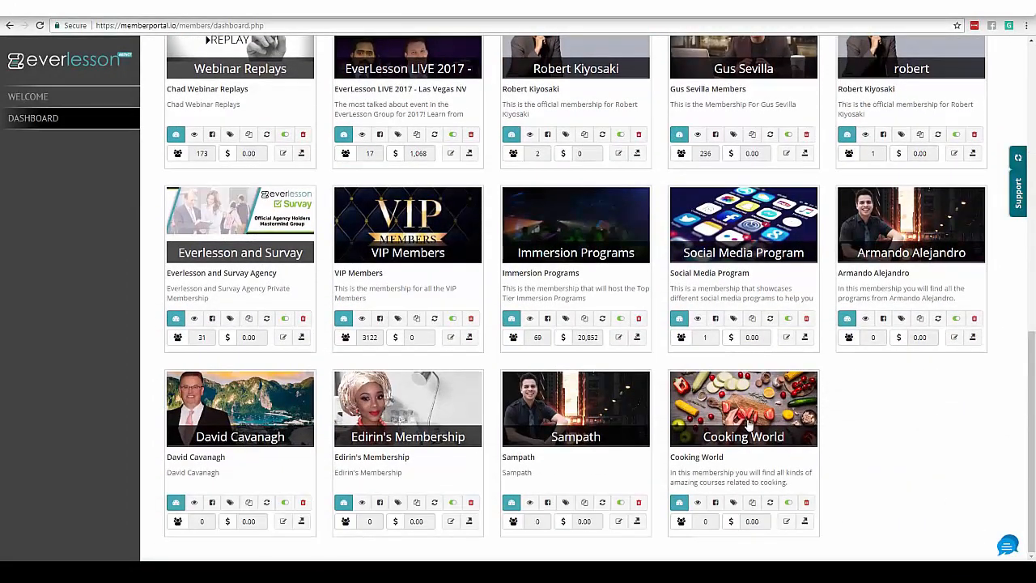
- Open the Cooking World membership for editing and start a new course titled "The Top 10 Restaurant Recipies"
click(785, 521)
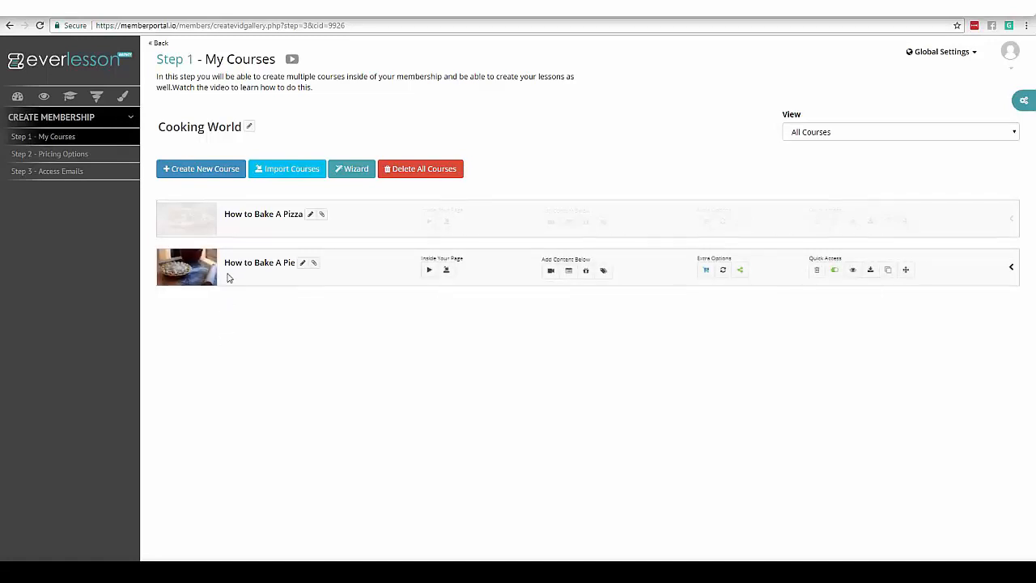
mouse_move(204, 231)
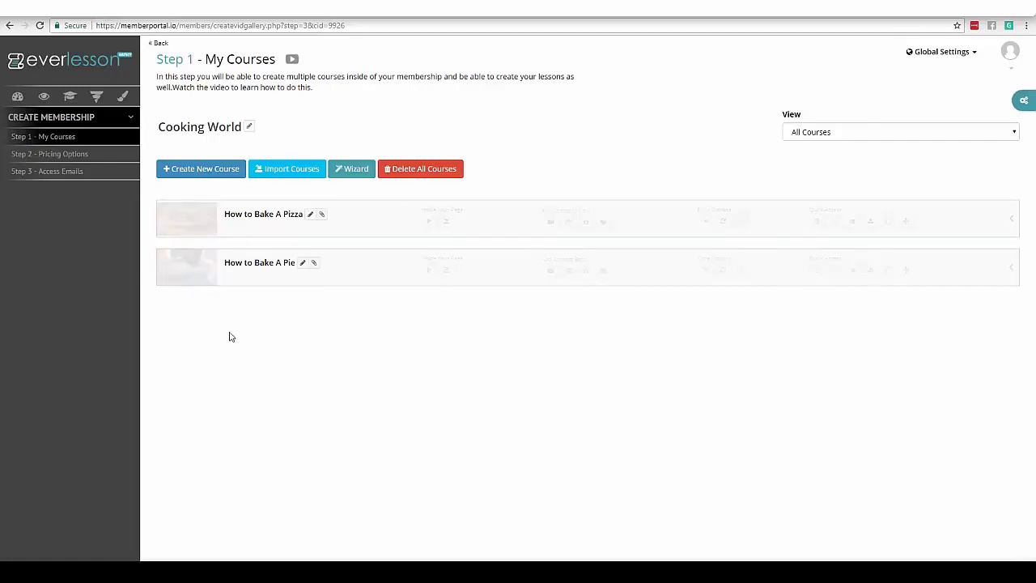
click(221, 173)
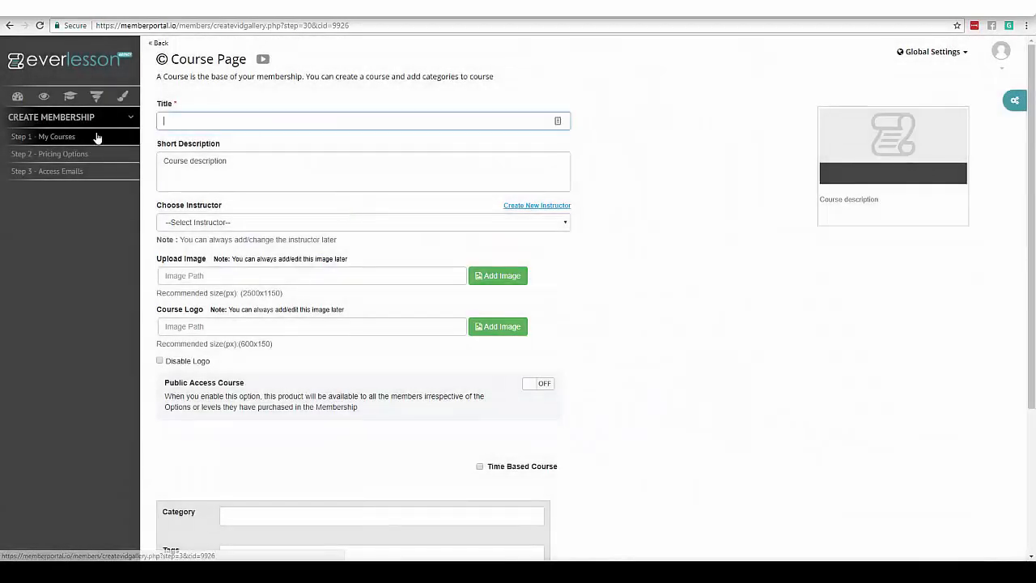
text(The Top)
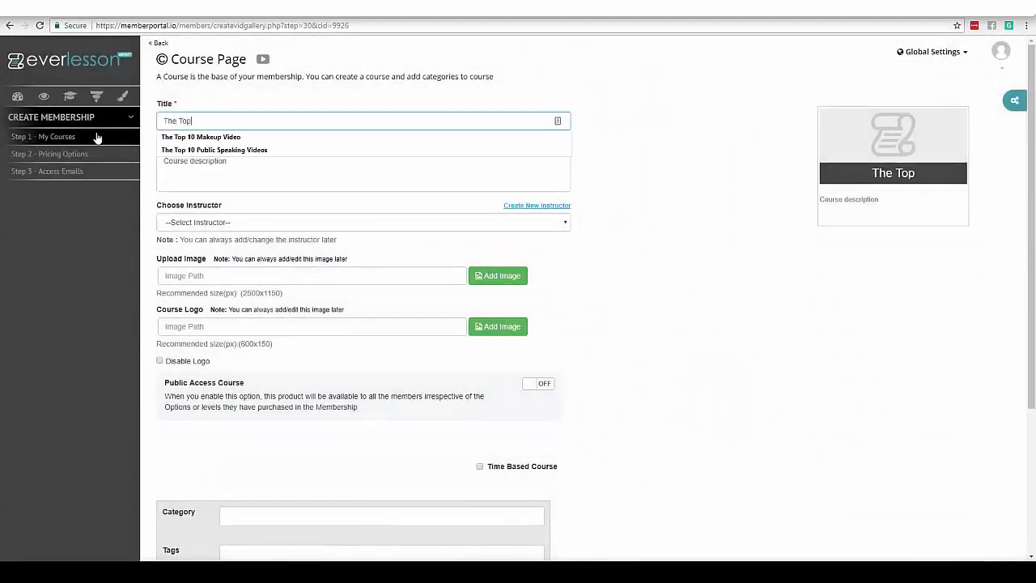
text( 10 Resta)
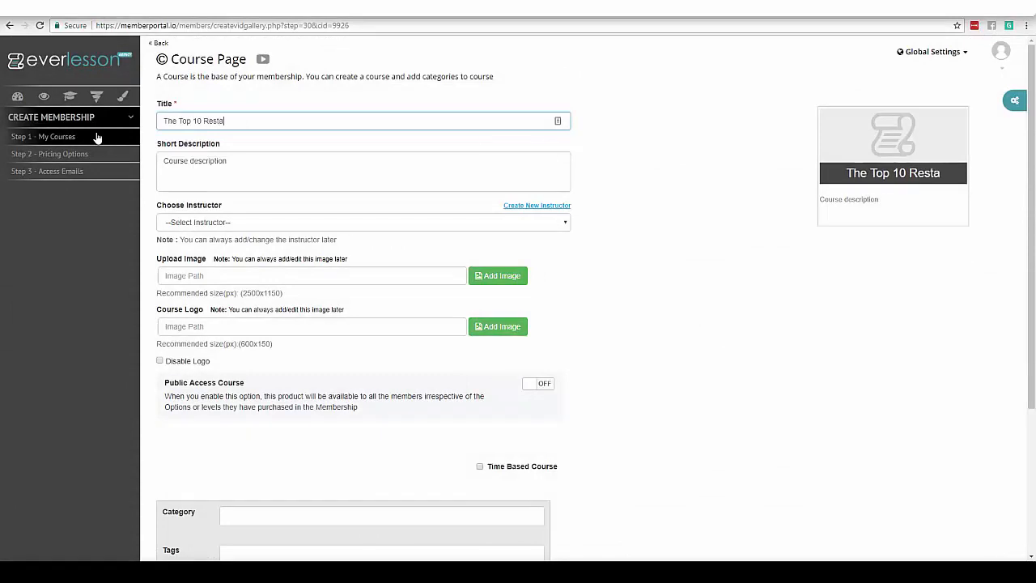
text(urant Recipies)
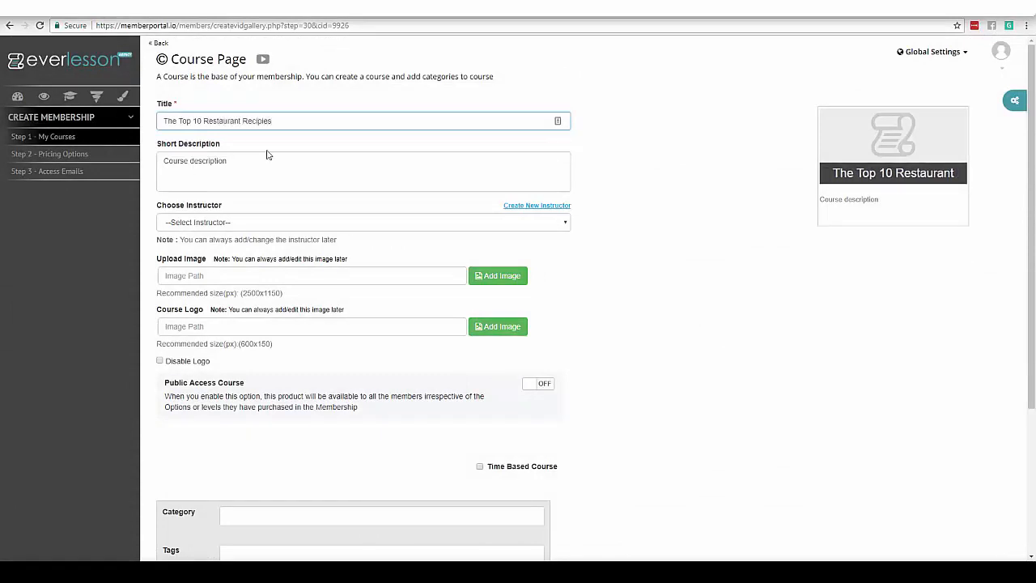
- Copy the course title into the short description, replacing the placeholder text
click(267, 154)
triple_click(273, 118)
key(ctrl+c)
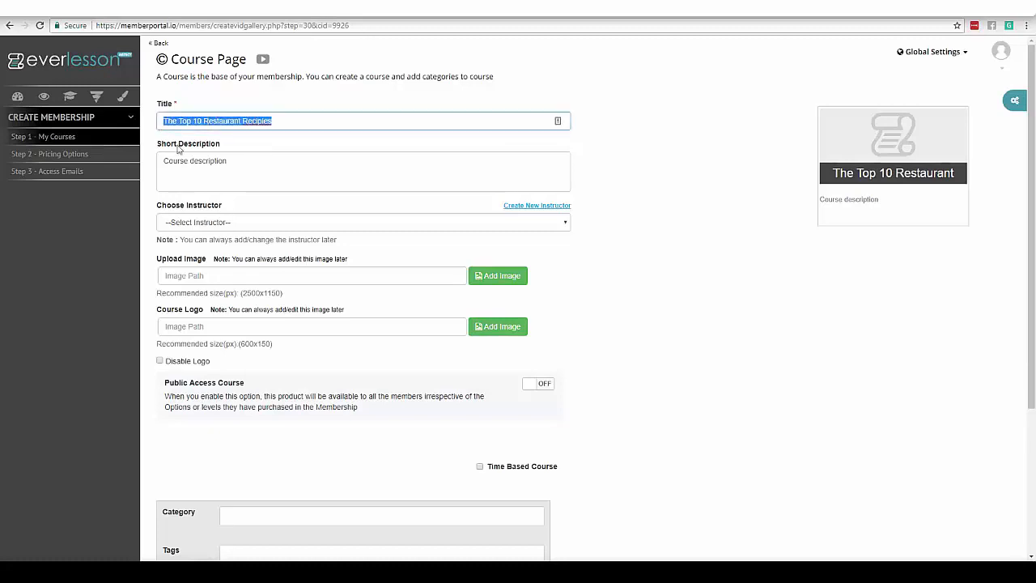
triple_click(257, 168)
key(ctrl+v)
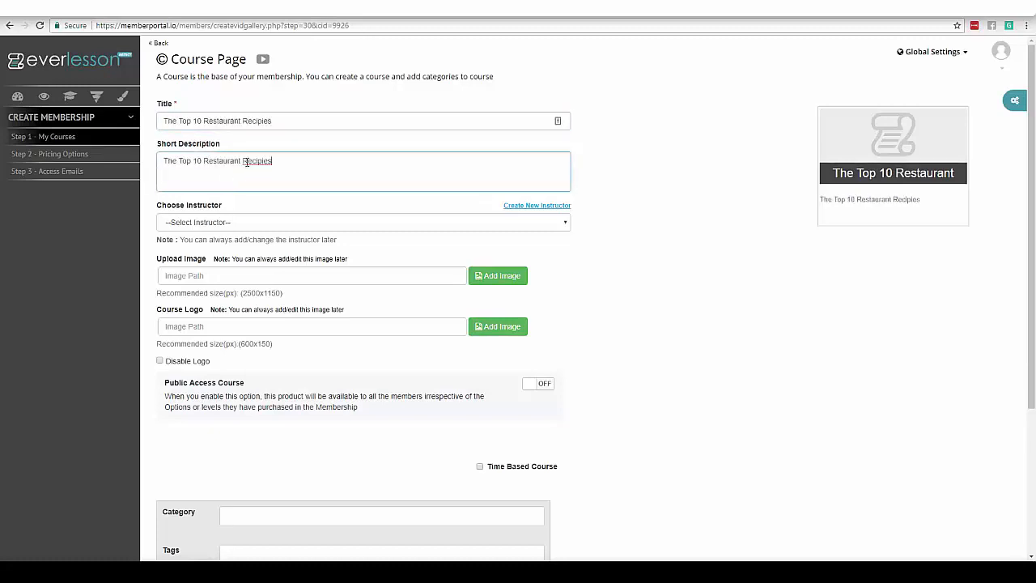
- Correct the misspelled word "Recipies" to "Recipes" in both the short description and the course title
right_click(258, 163)
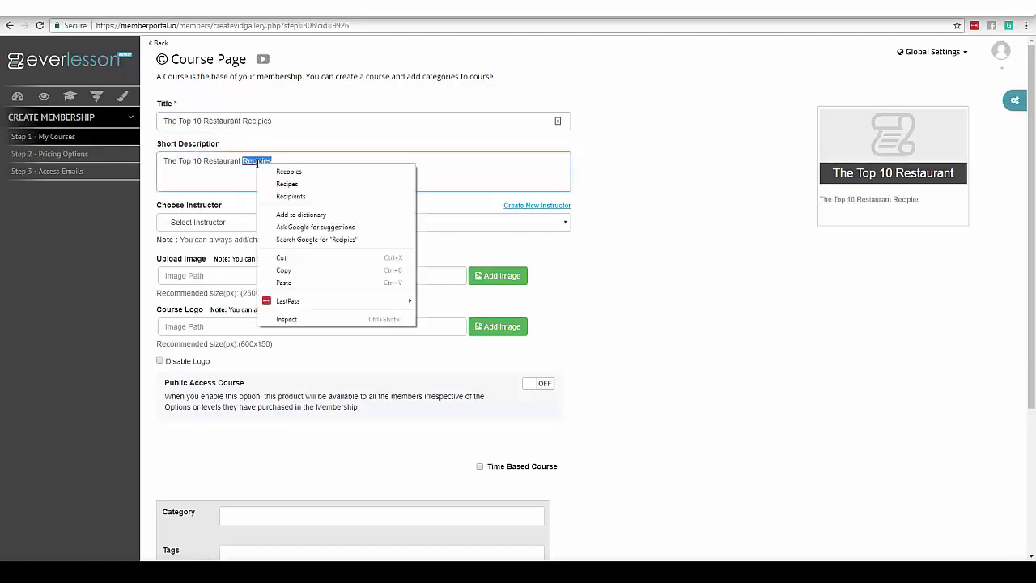
click(271, 171)
drag(272, 161, 240, 161)
key(ctrl+c)
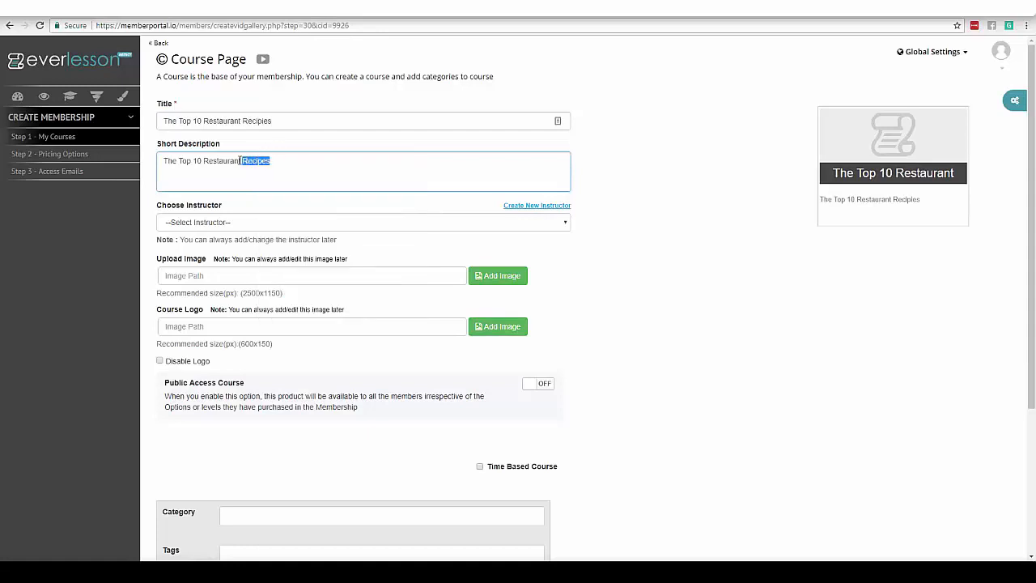
drag(274, 120, 255, 120)
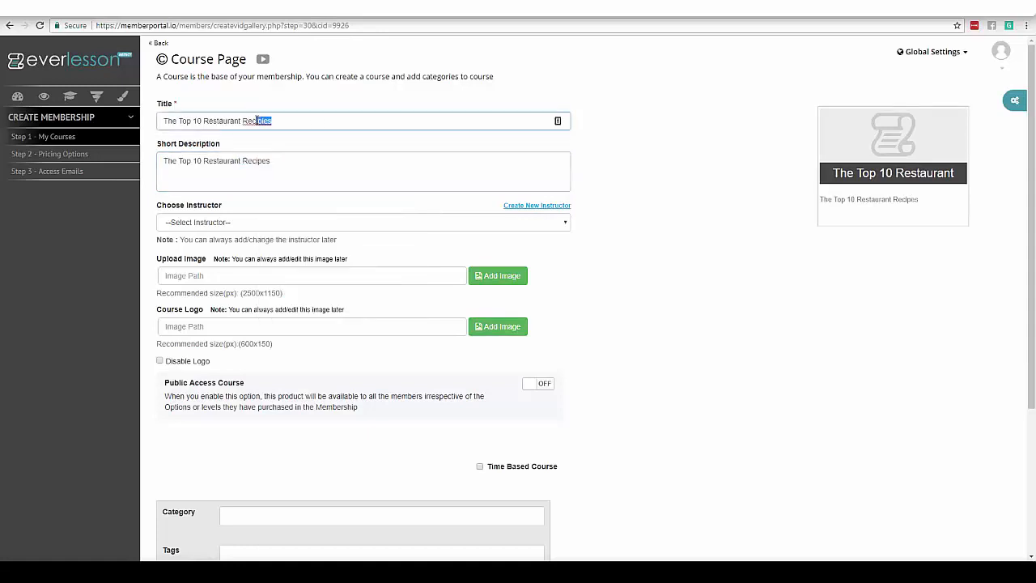
key(ctrl+v)
click(338, 174)
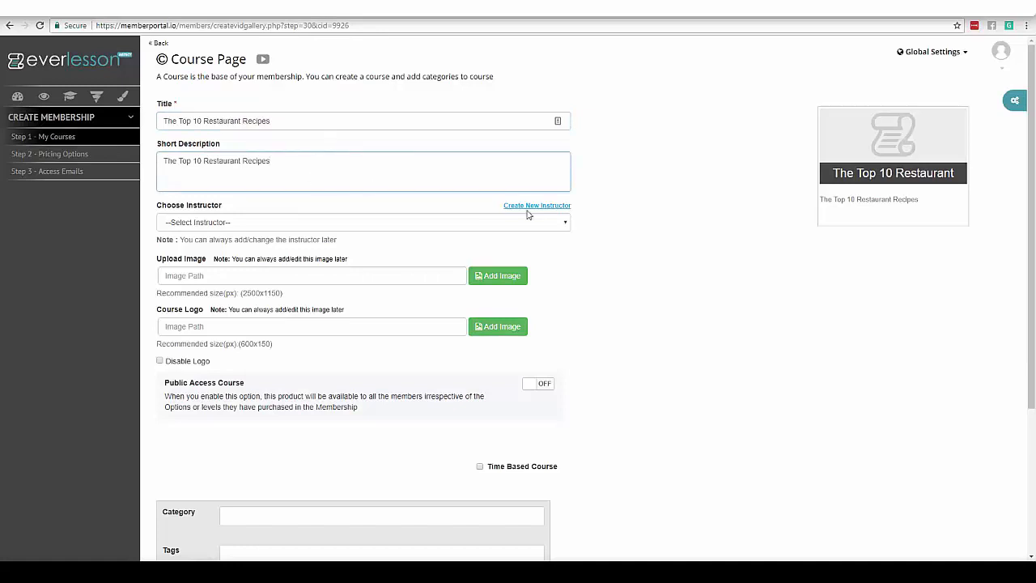
click(591, 205)
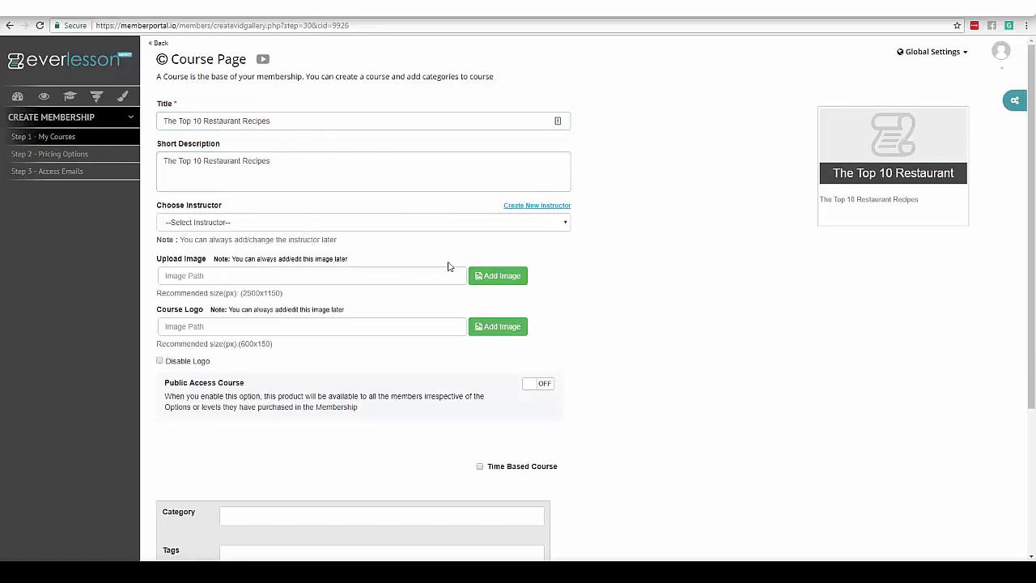
- Upload the recpies picture from the Desktop folder to the image library and insert it as the course image
click(483, 277)
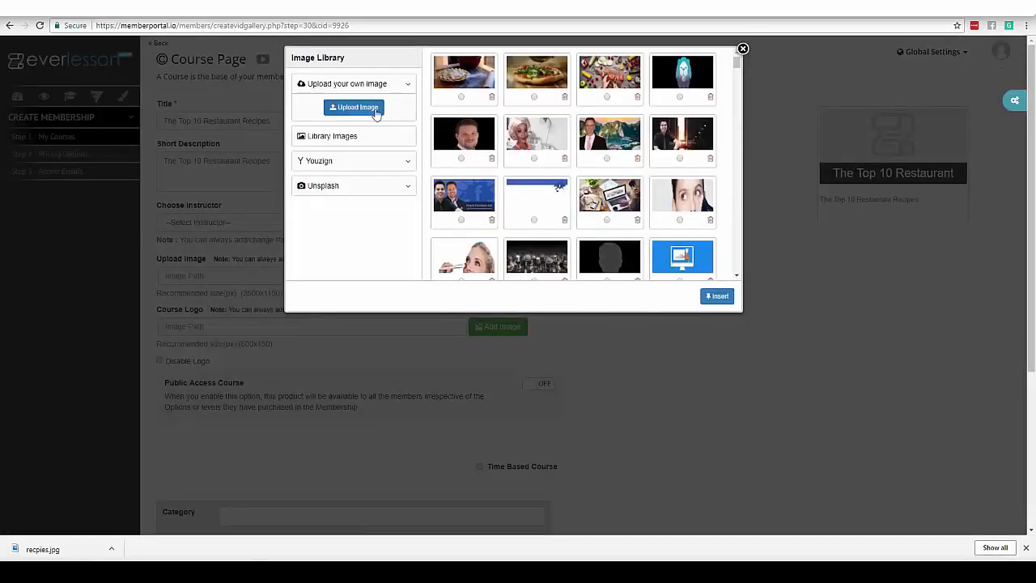
click(374, 108)
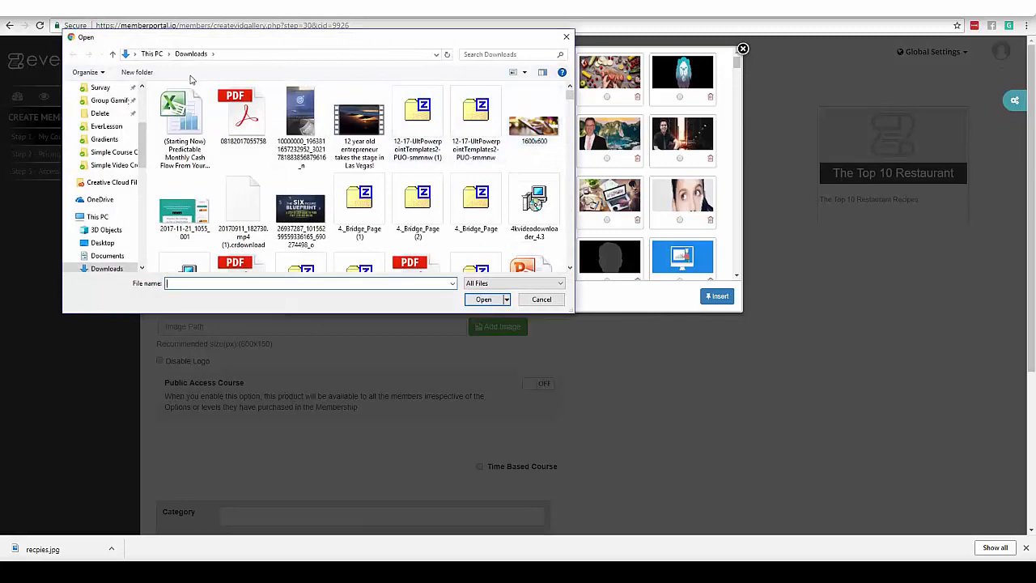
scroll(108, 113, up, 3)
click(103, 109)
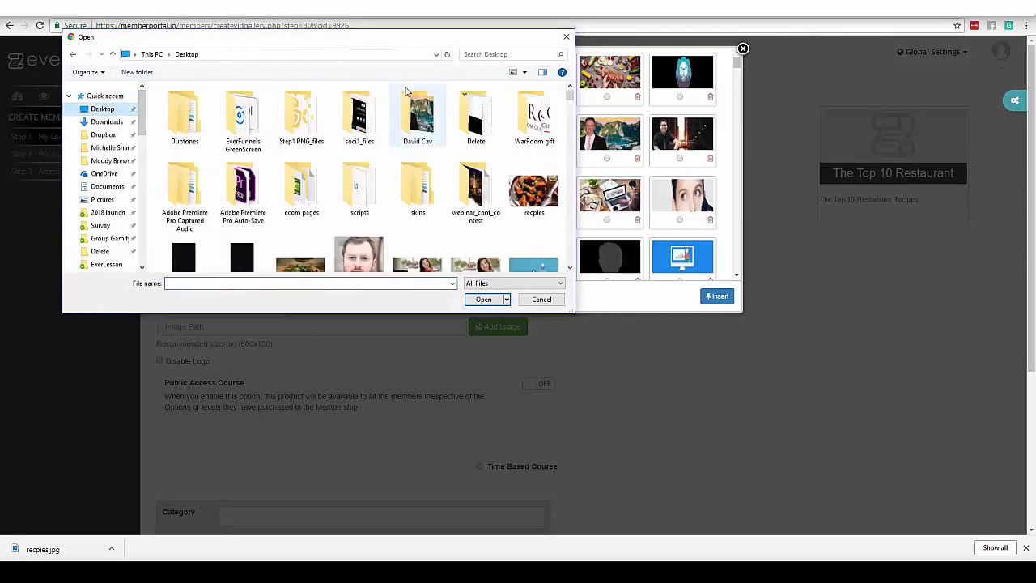
double_click(530, 192)
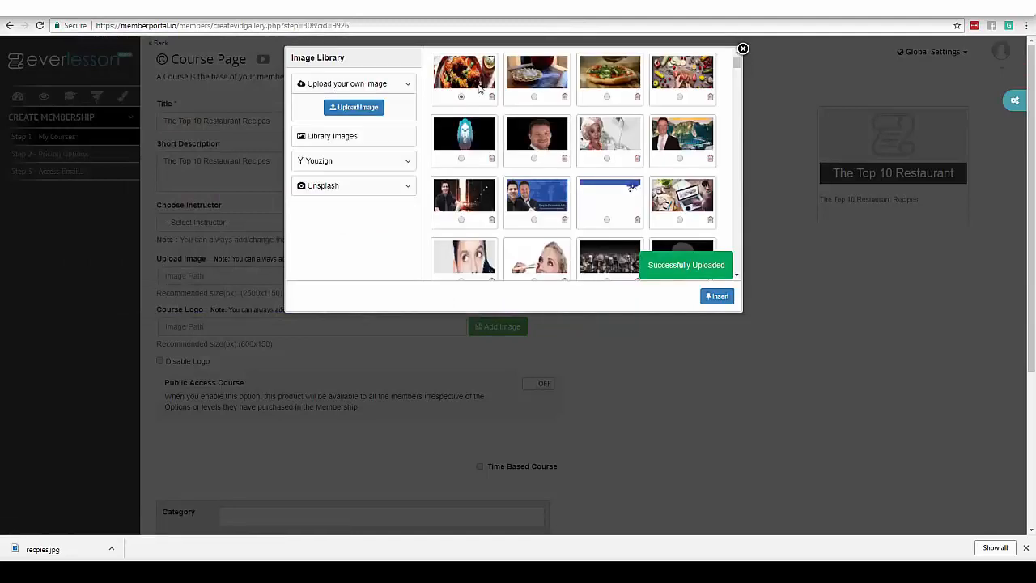
click(715, 296)
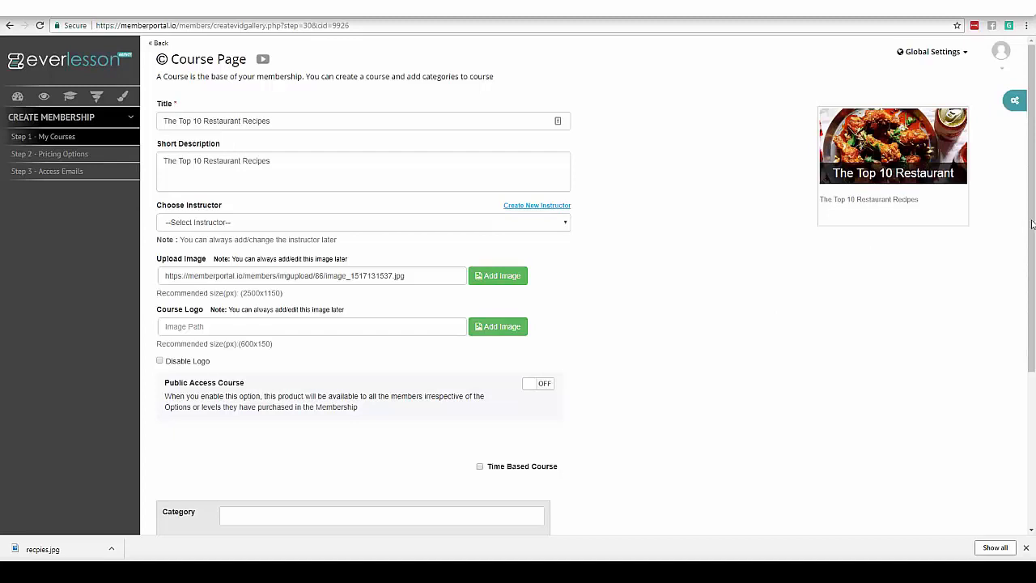
- Add the category "cooking" and the tag "top 10 recipies" to the course, and save it
drag(1032, 224, 1024, 320)
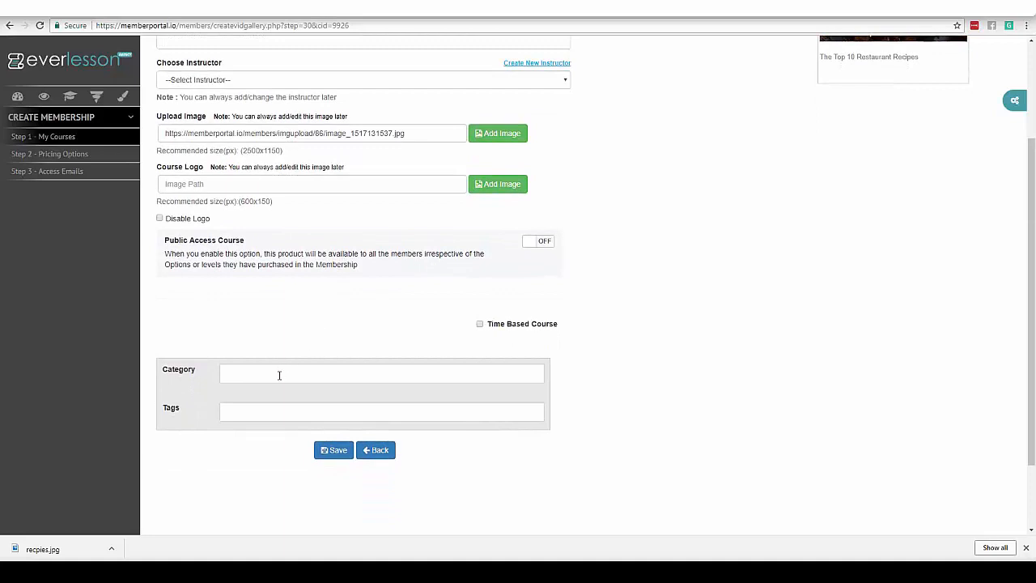
text(cooking)
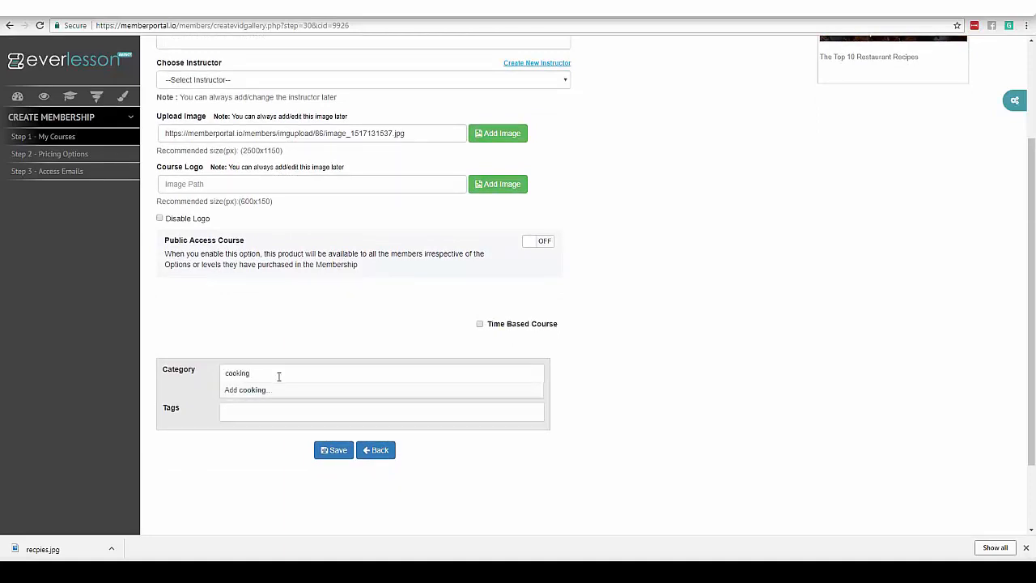
click(251, 391)
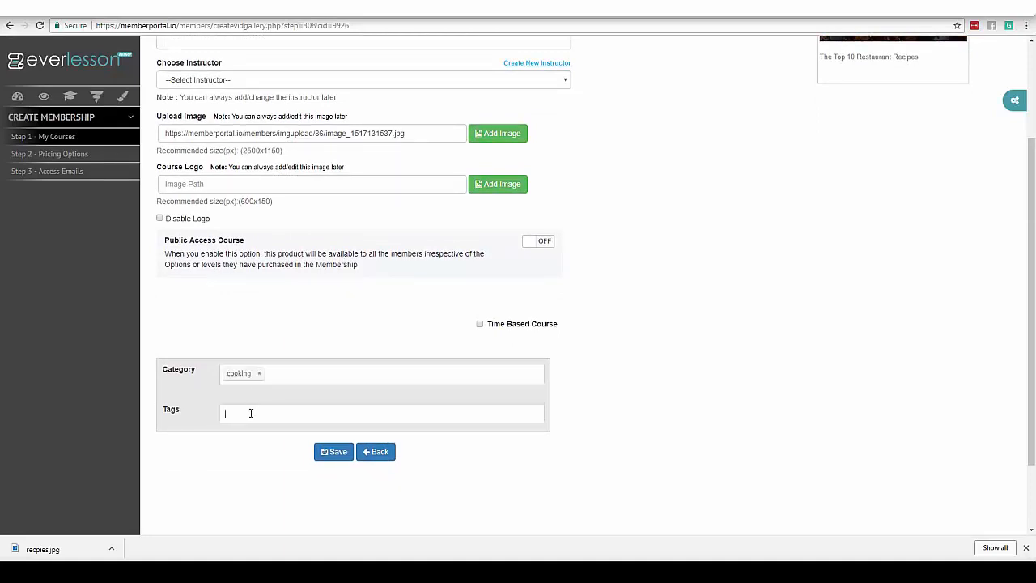
text(top 10)
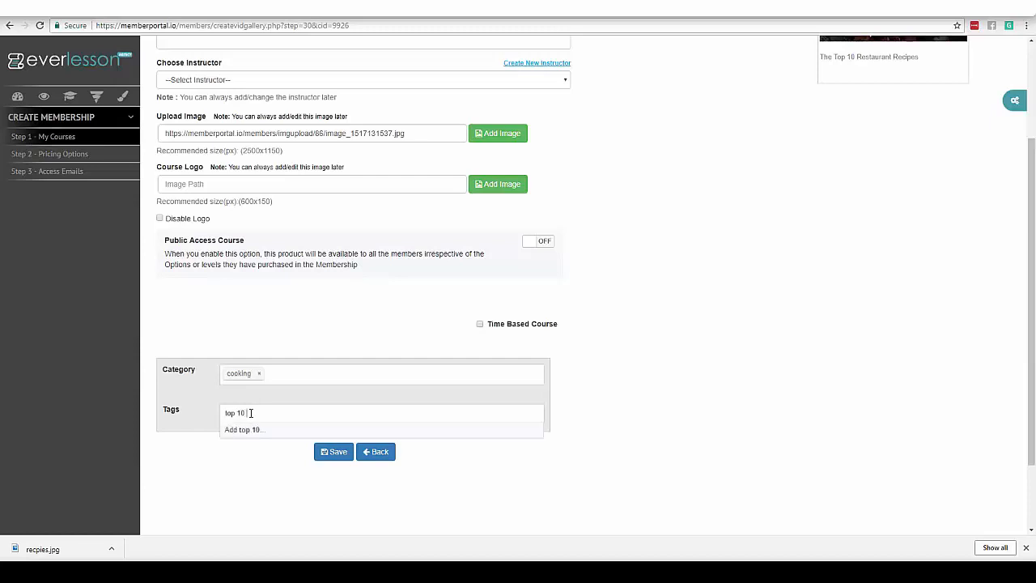
text( recipies)
click(246, 433)
click(333, 453)
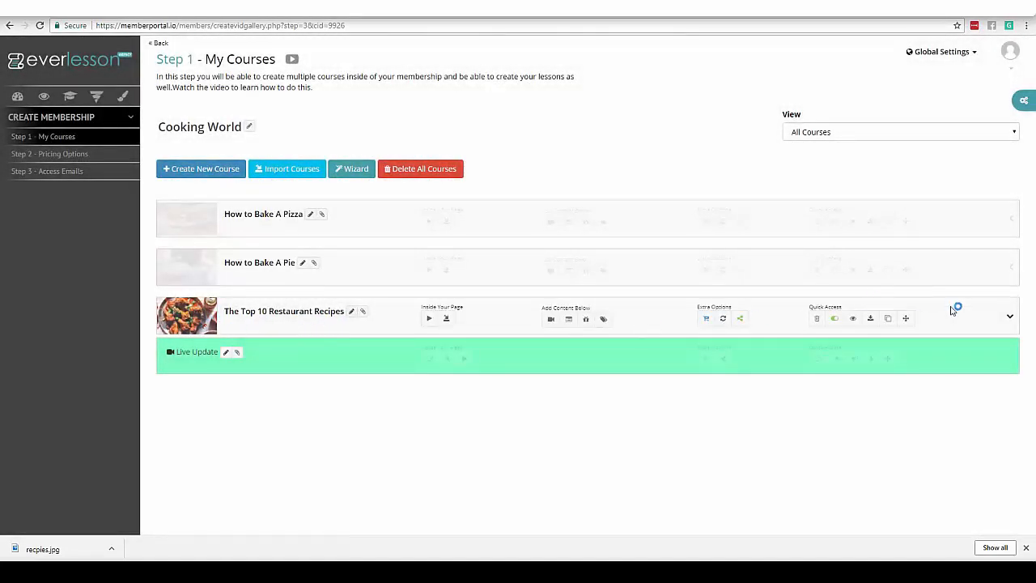
- For The Top 10 Restaurant Recipes course, pull YouTube videos matching "top 10 restaurant recipies" with a maximum of 20 results
click(1011, 317)
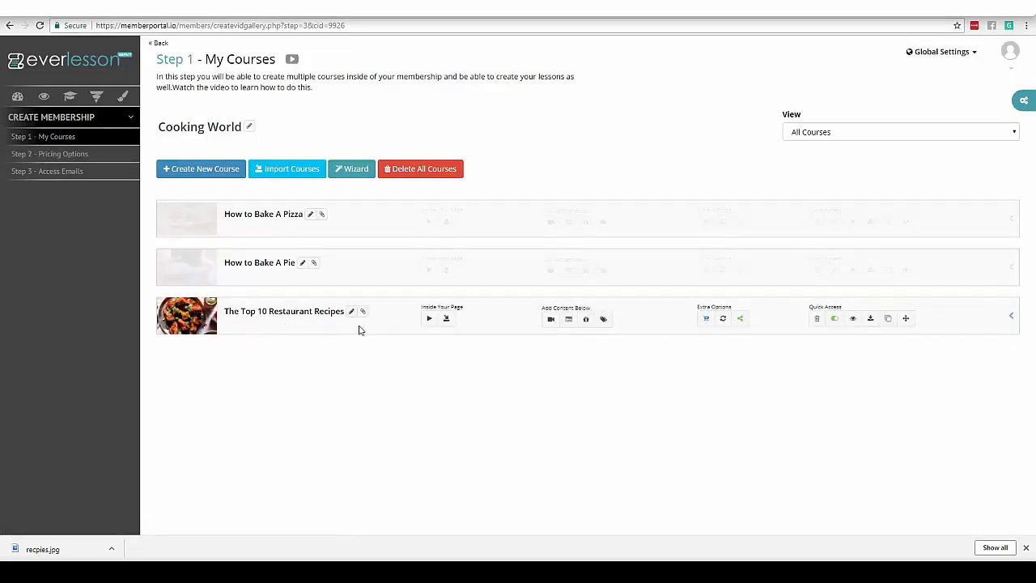
click(446, 318)
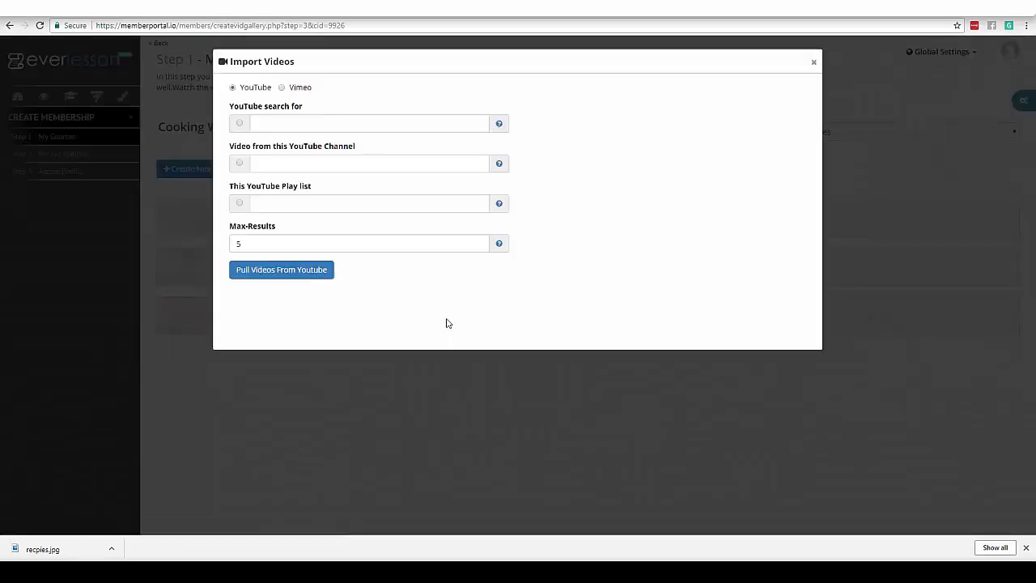
click(431, 350)
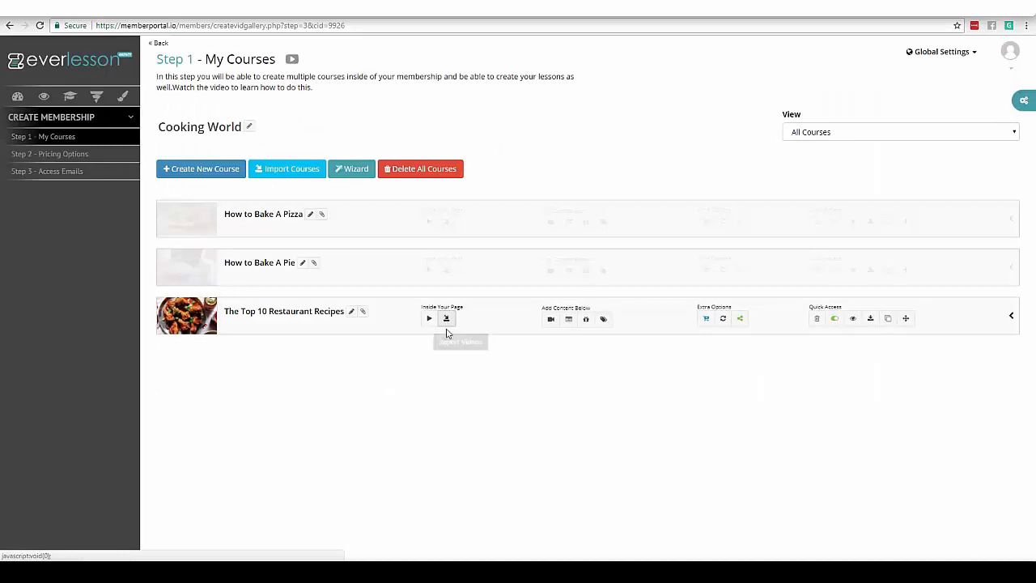
click(446, 321)
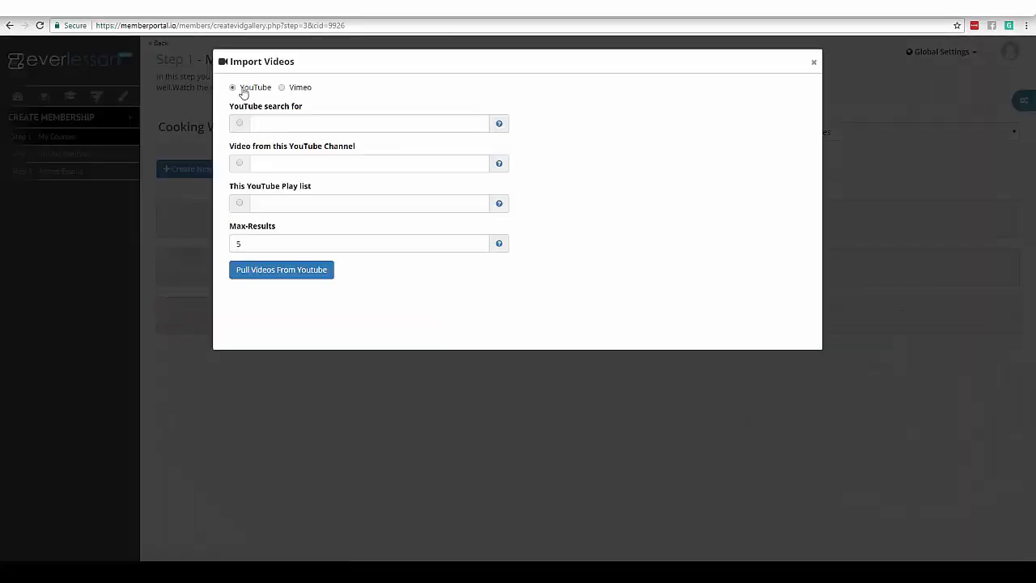
click(276, 120)
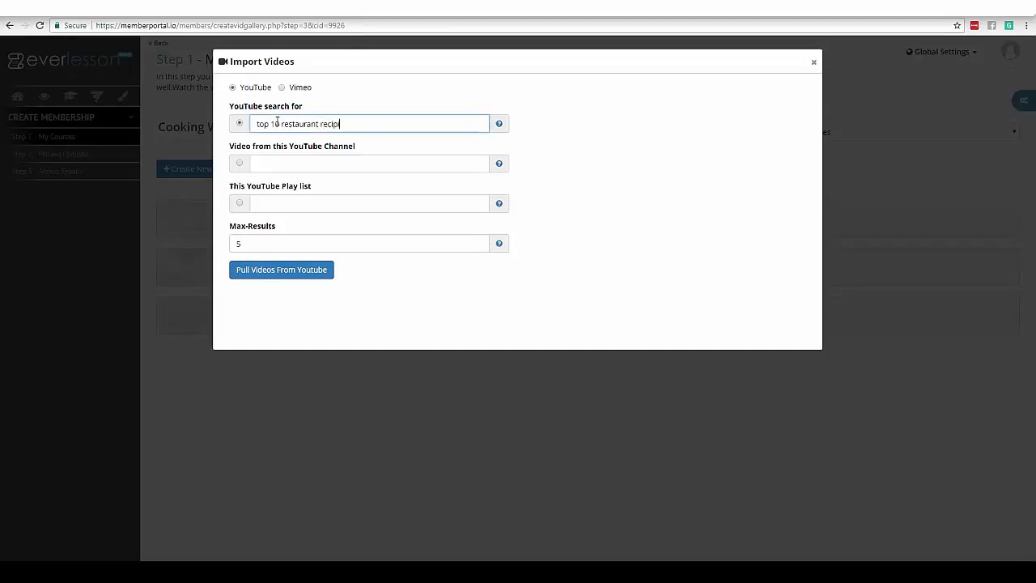
double_click(236, 244)
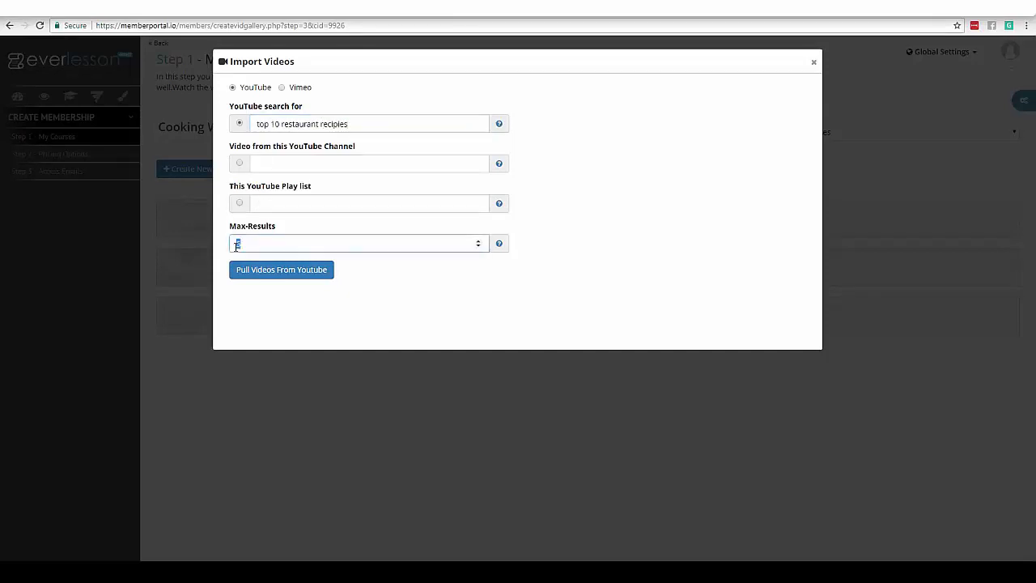
text(20)
click(244, 271)
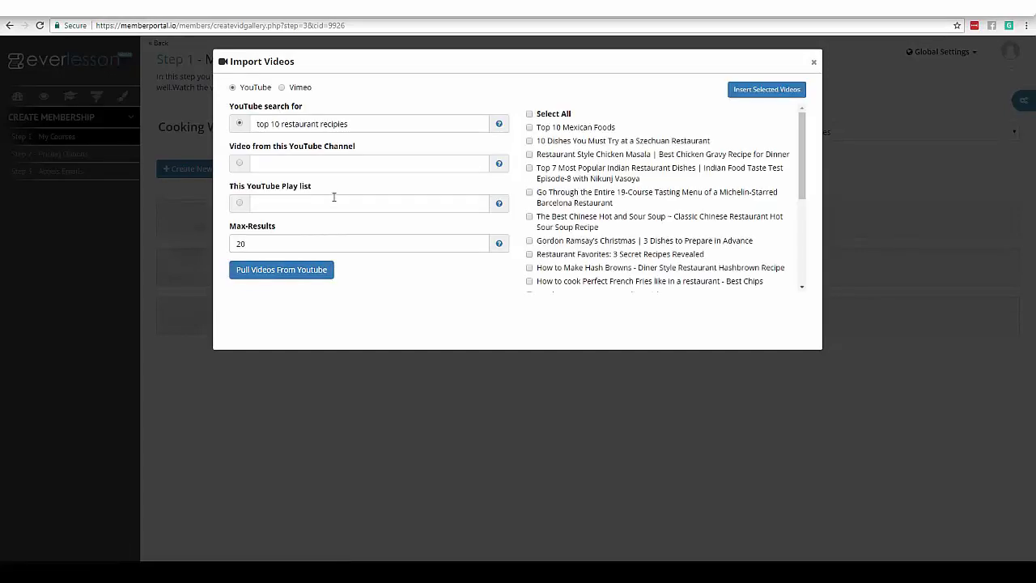
- Select nine results, including Chicken Masala, Hash Browns and Gordon Ramsay's Top 5 Indian Dishes, insert them into the course and expand its lesson list
click(530, 128)
click(530, 154)
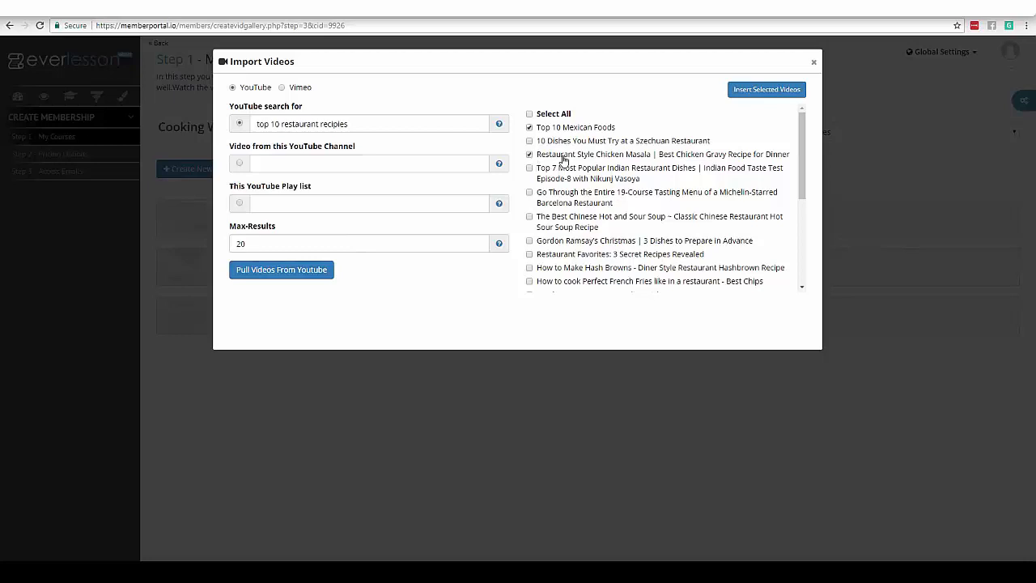
click(530, 128)
click(529, 216)
click(530, 240)
click(530, 281)
drag(802, 167, 801, 196)
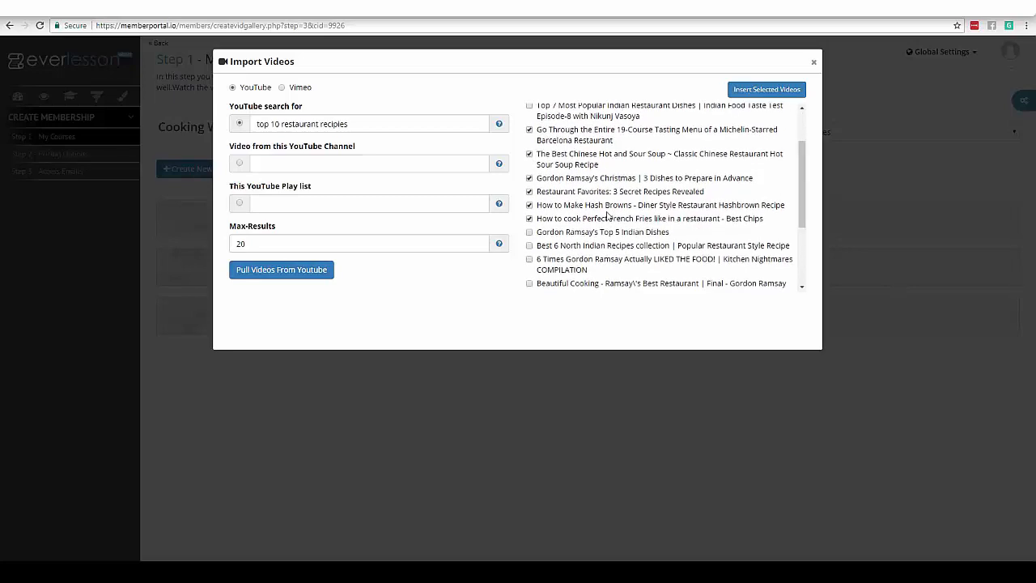
click(530, 232)
click(530, 284)
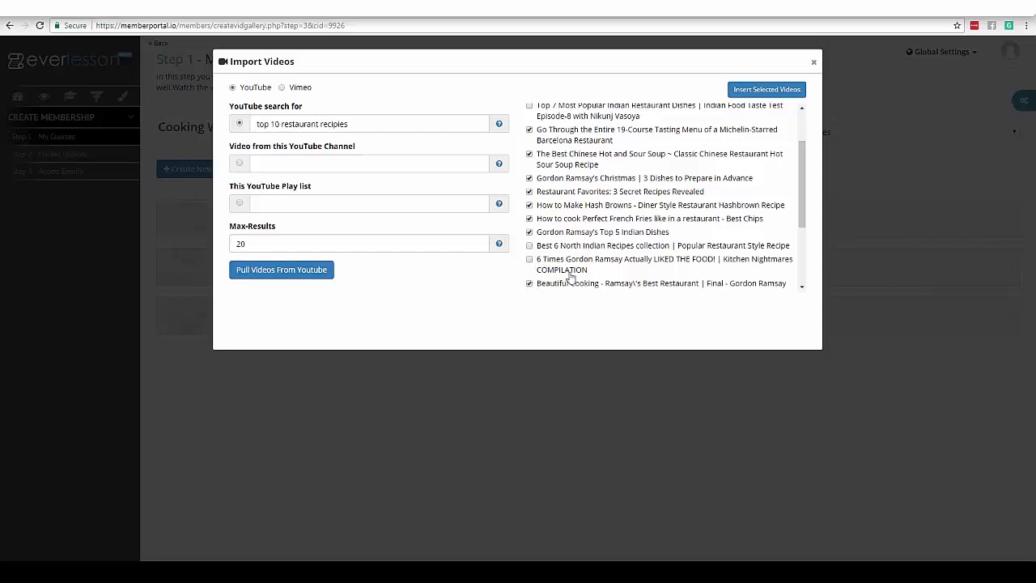
click(769, 91)
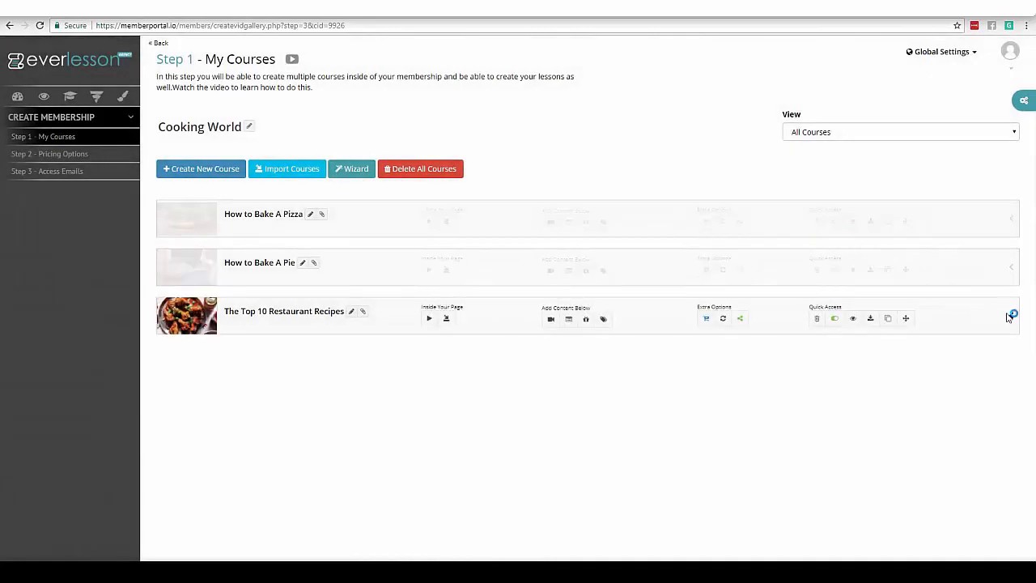
click(1009, 318)
scroll(1010, 348, down, 3)
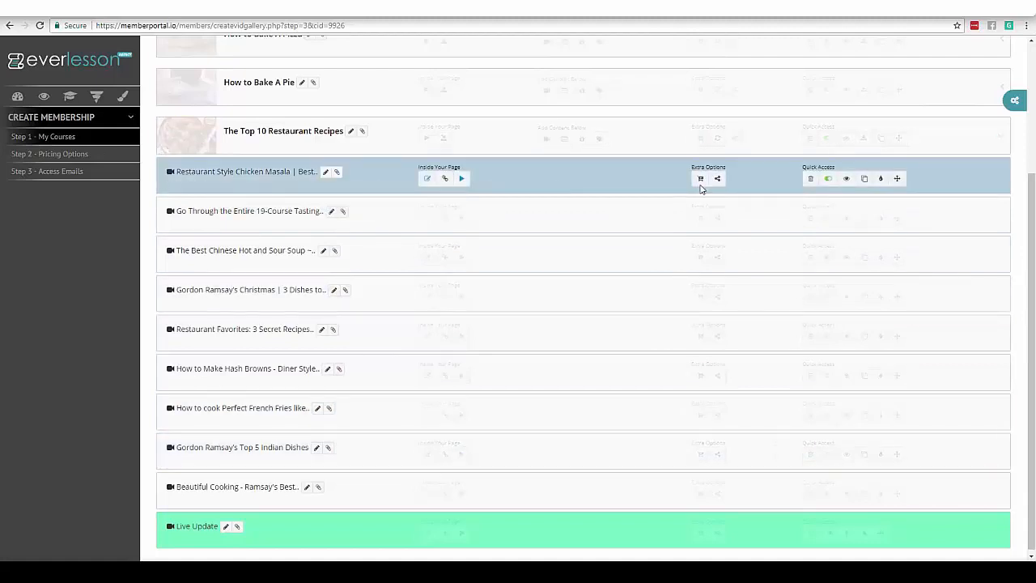
- Preview the Restaurant Style Chicken Masala lesson page through to its comments area, close it and collapse the course's lesson list
click(845, 178)
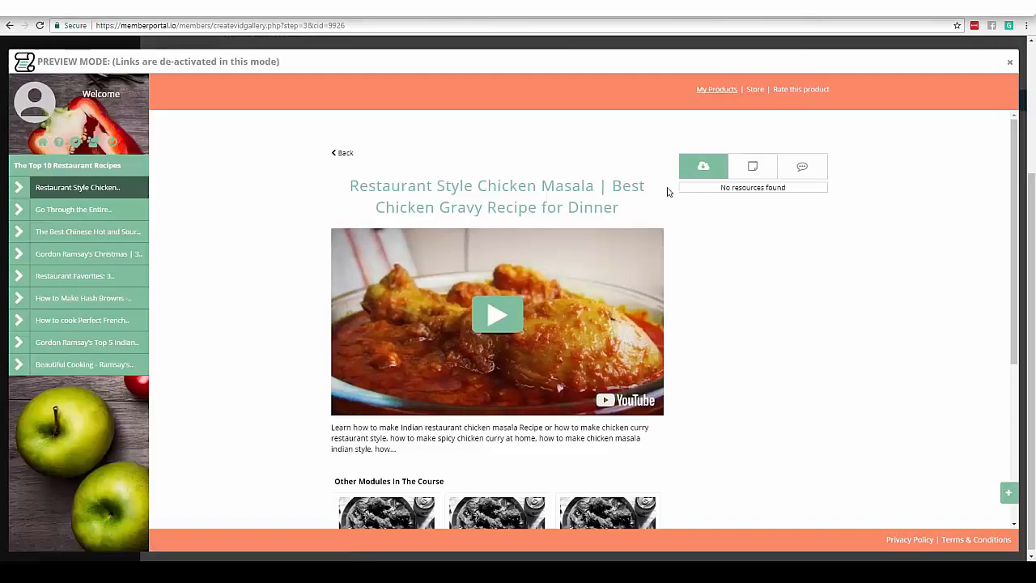
scroll(1018, 137, down, 5)
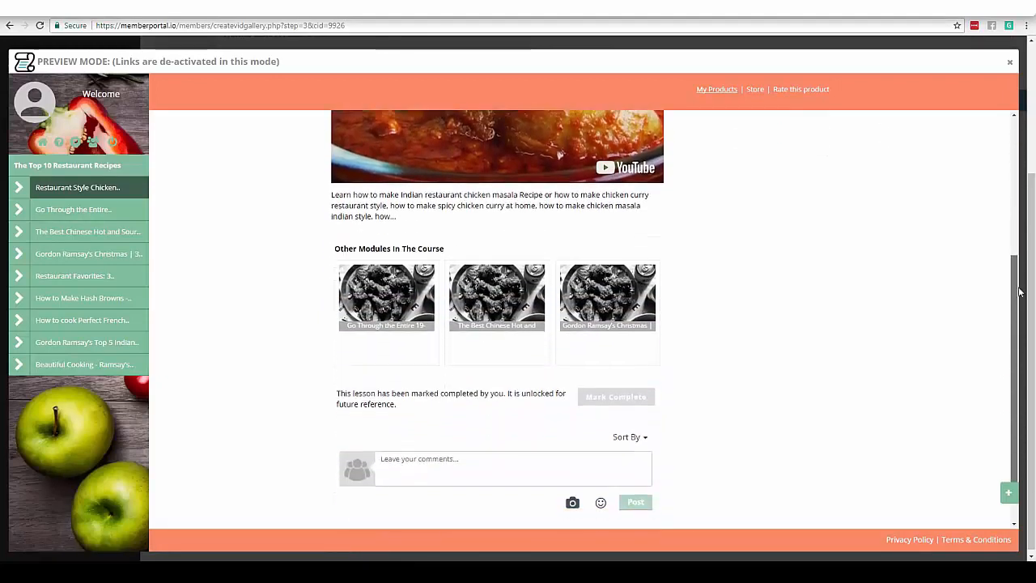
scroll(1004, 154, up, 4)
scroll(1000, 156, up, 1)
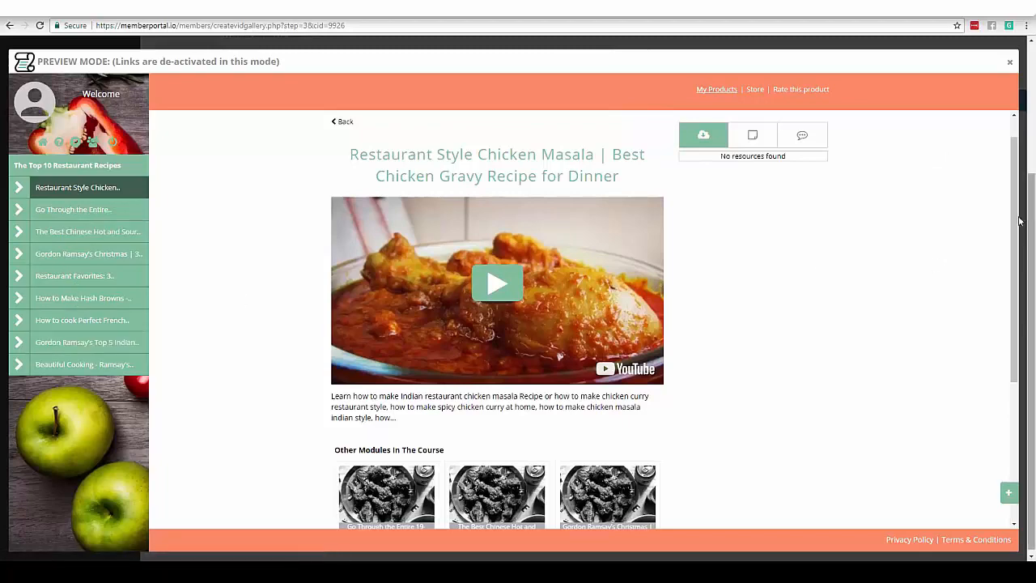
drag(1014, 195, 1011, 98)
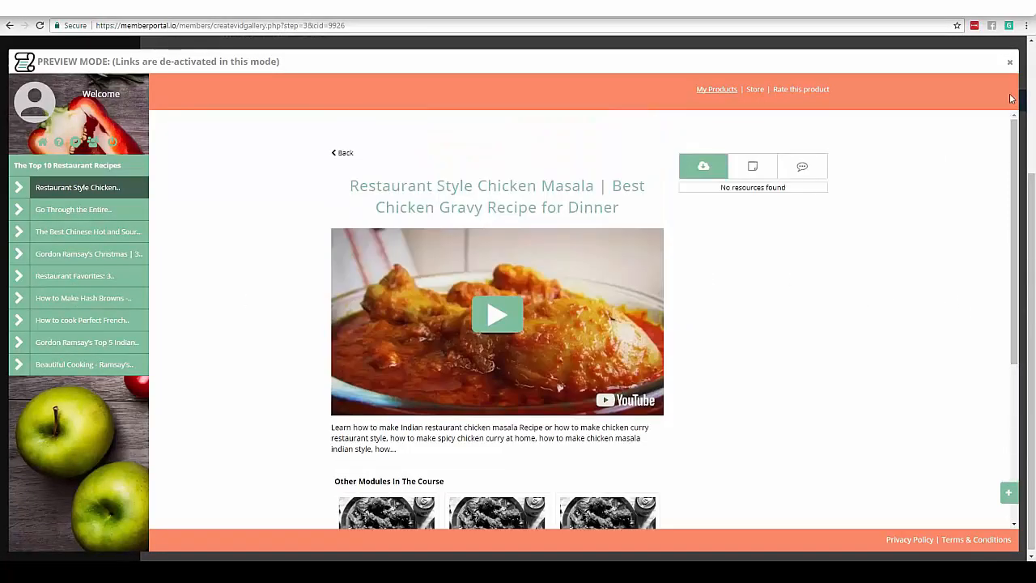
click(1009, 64)
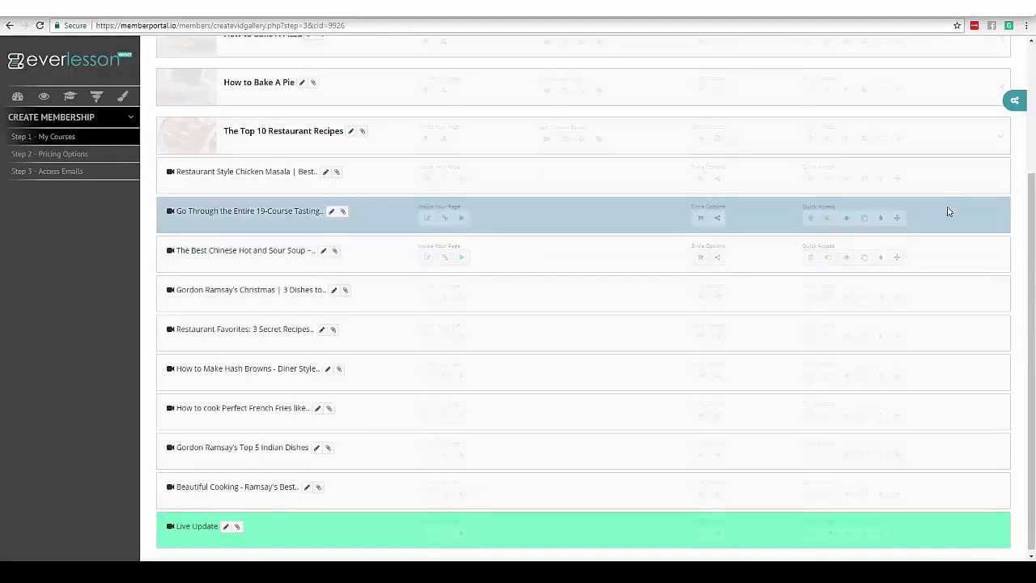
drag(1031, 214, 1027, 175)
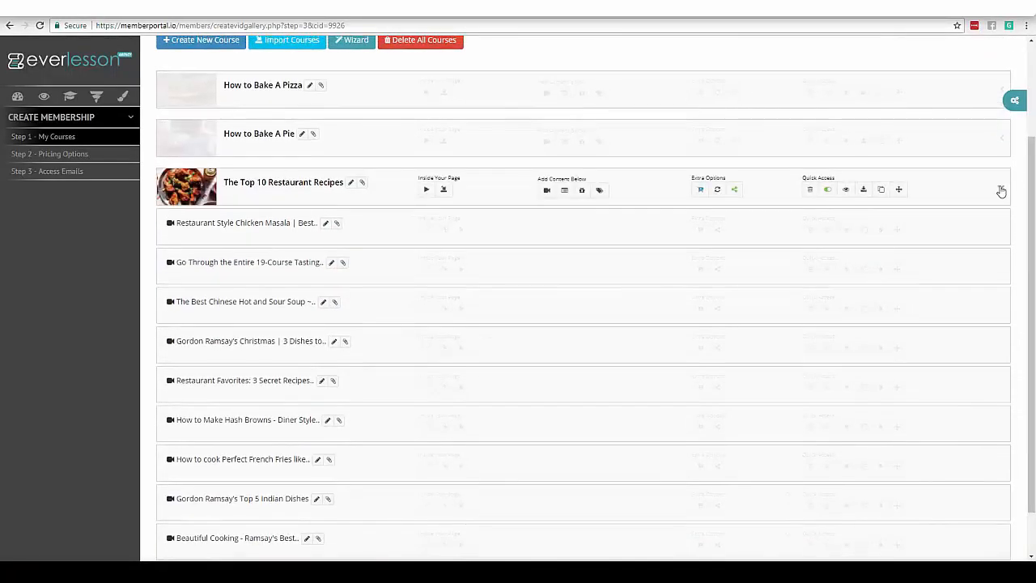
click(1001, 191)
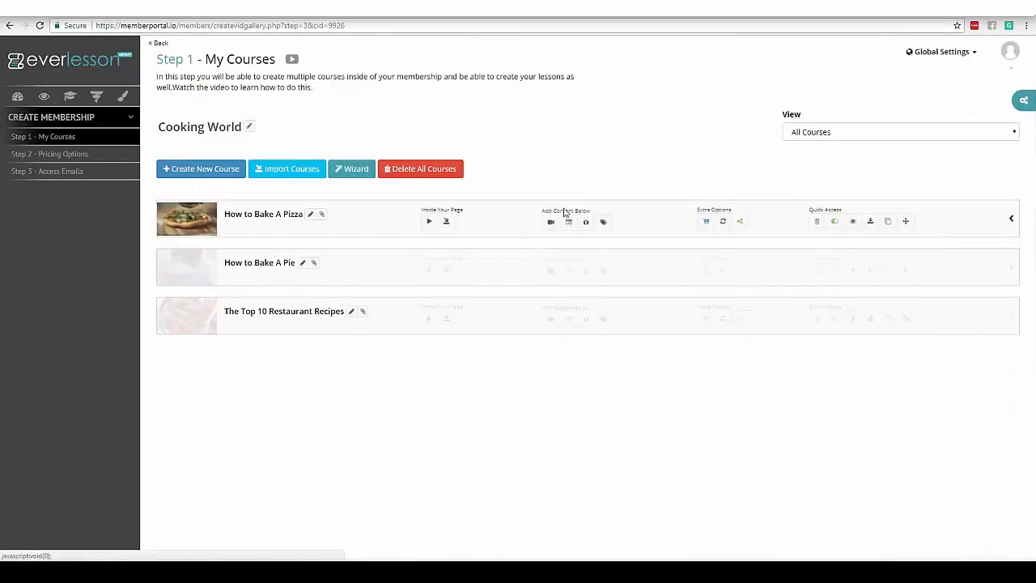
- Go to the membership's pricing options and list those of The Top 10 Restaurant Recipes course
click(97, 98)
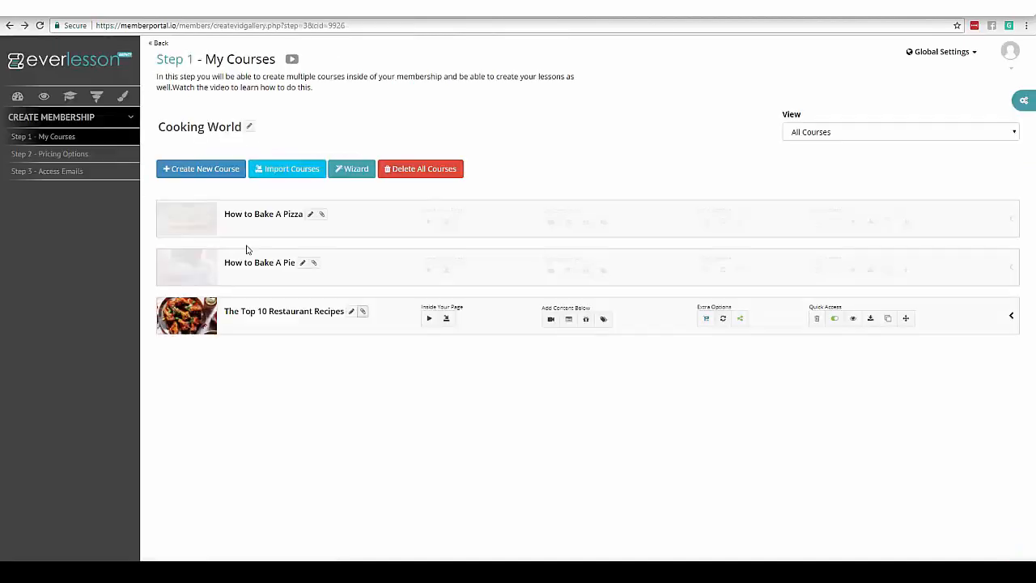
click(61, 155)
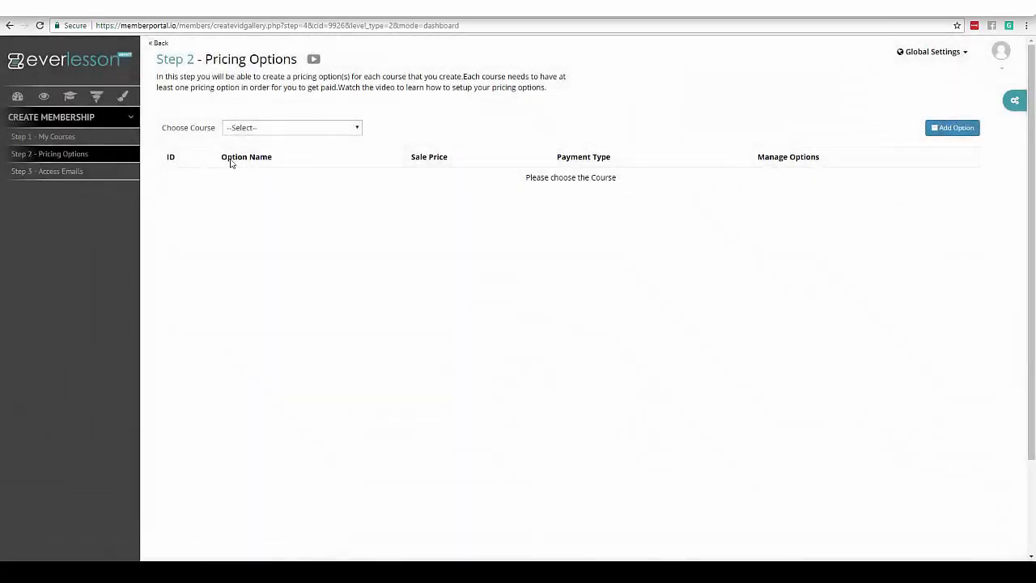
click(353, 131)
click(321, 186)
click(355, 131)
click(317, 171)
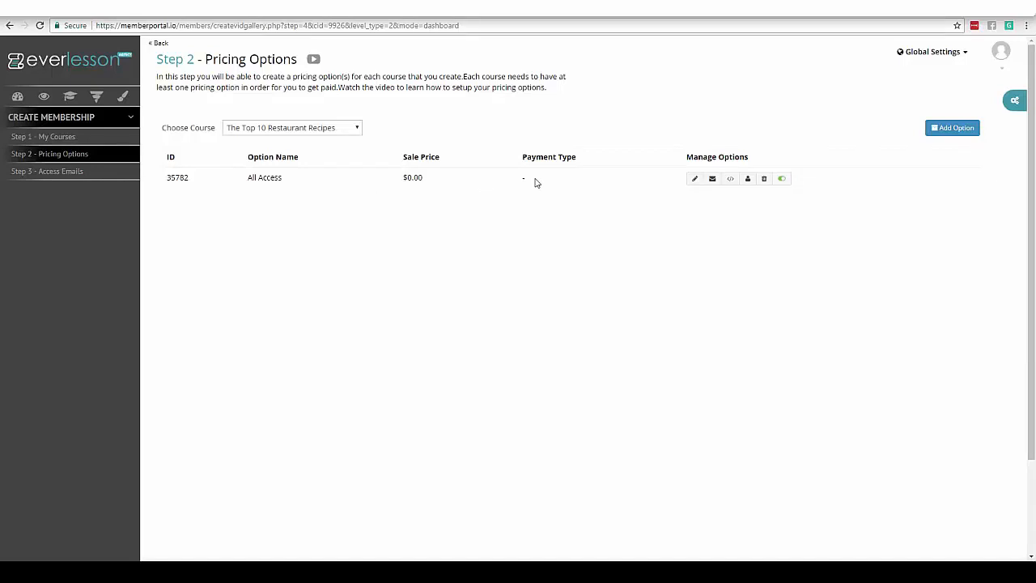
- Set the payment type of the All Access option to Free and return to the course's list of pricing options
click(694, 179)
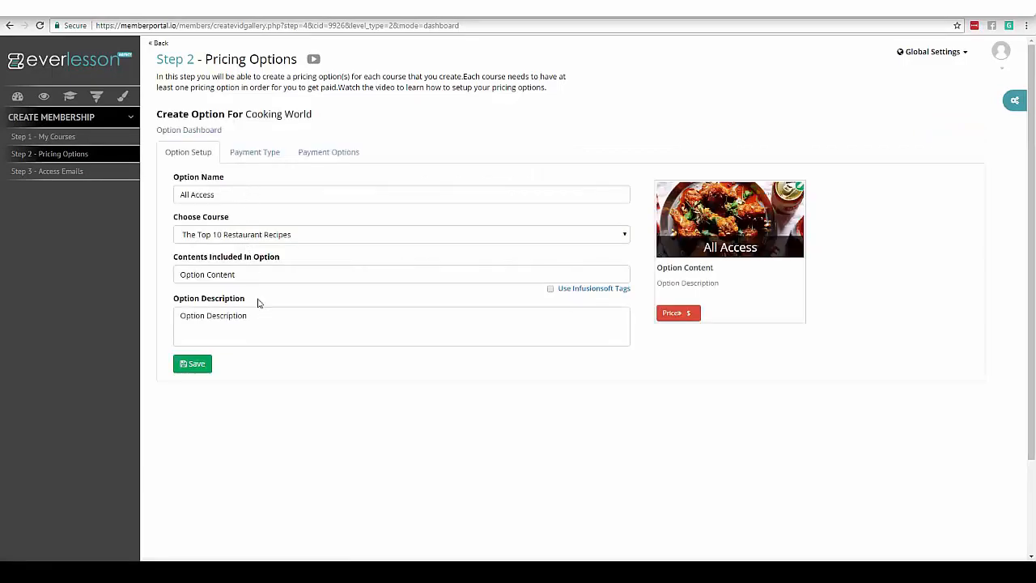
click(261, 157)
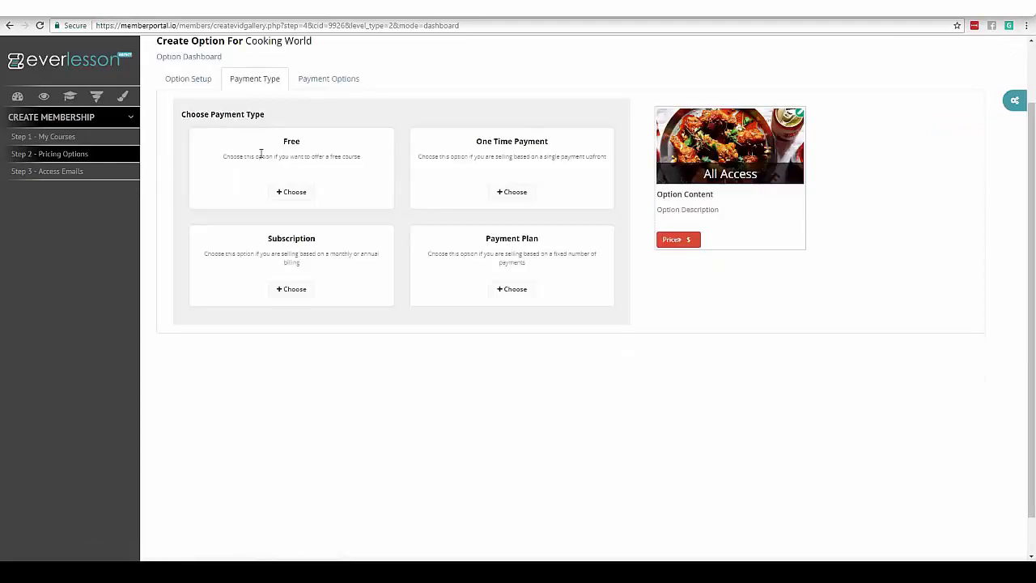
click(291, 195)
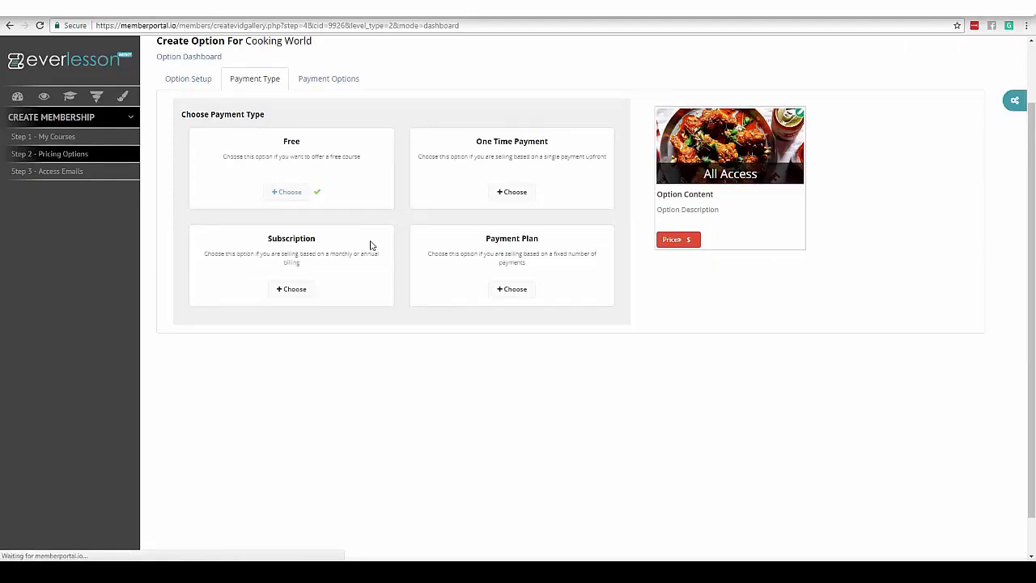
click(192, 57)
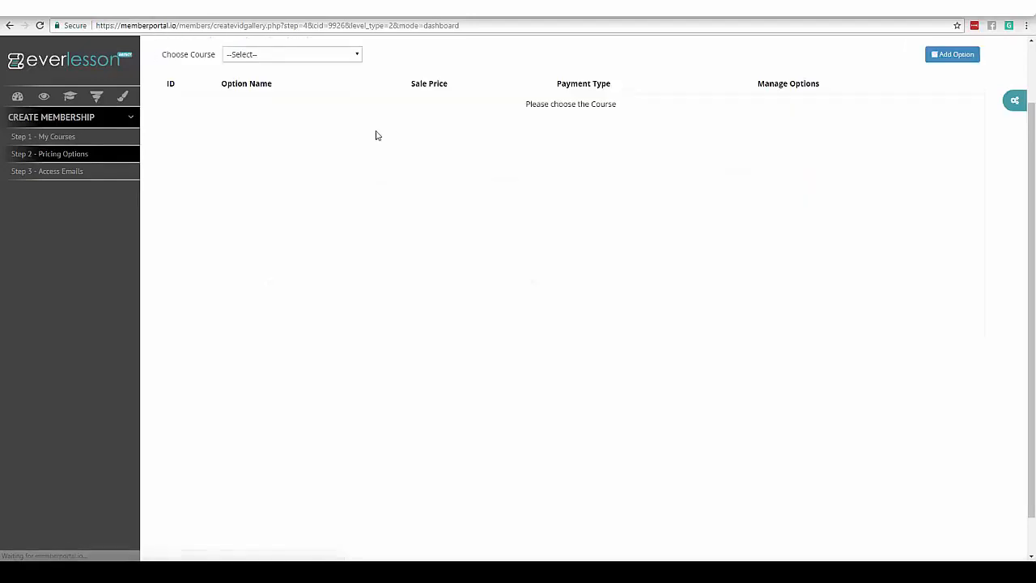
click(358, 62)
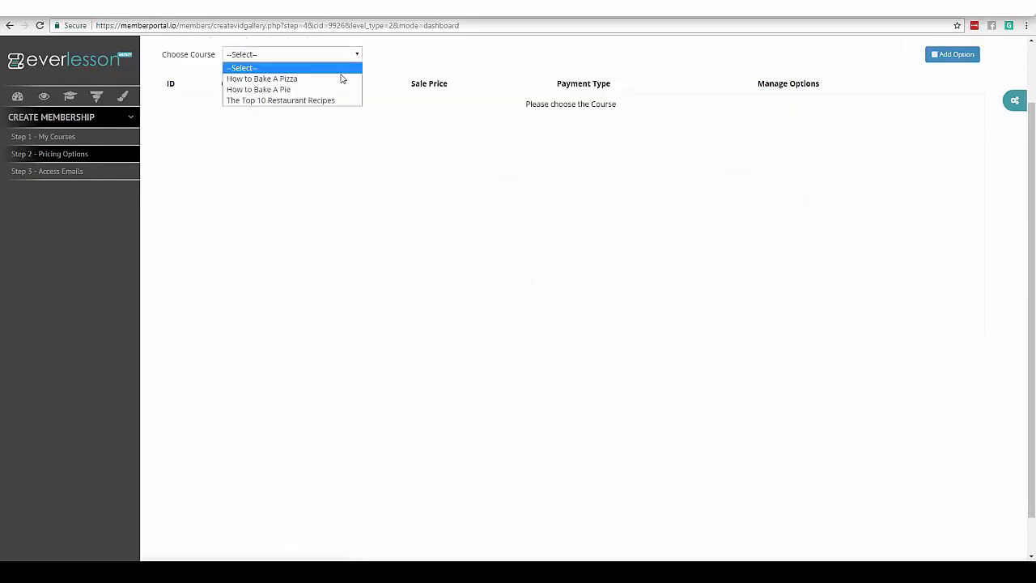
click(335, 100)
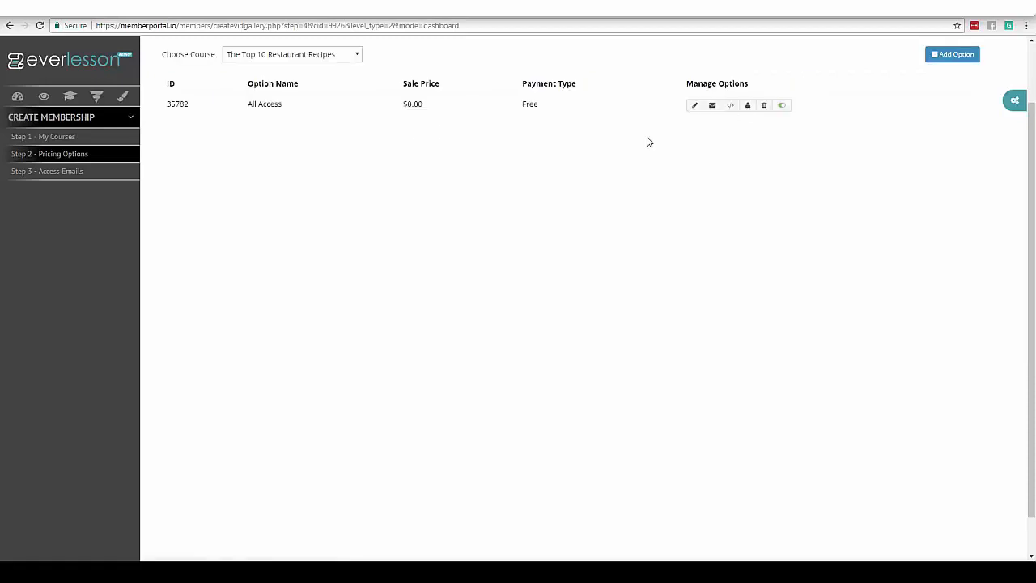
- Open the All Access option's opt-in page for editing and move the Template Settings clear of the sign-up form
click(730, 106)
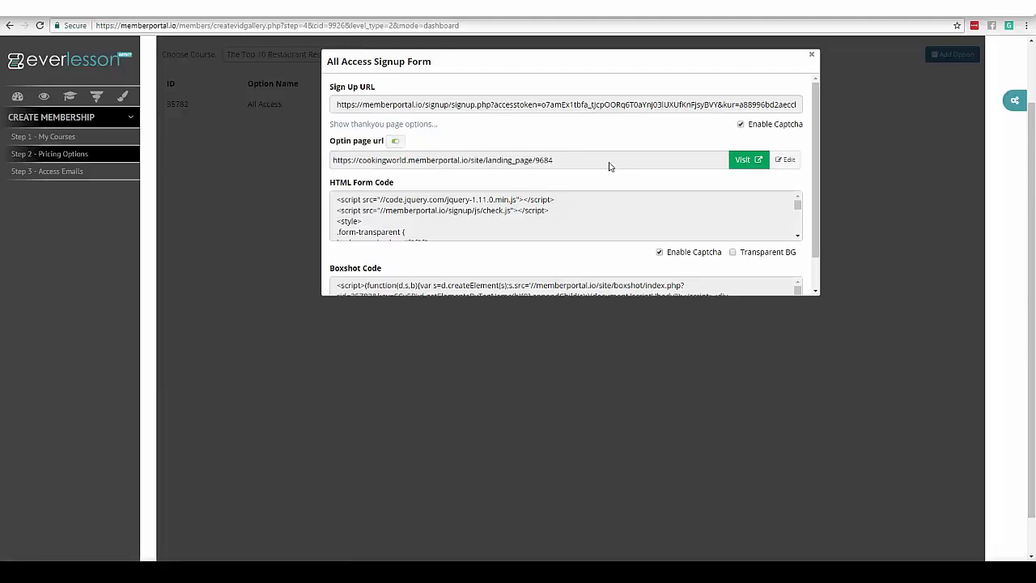
click(783, 159)
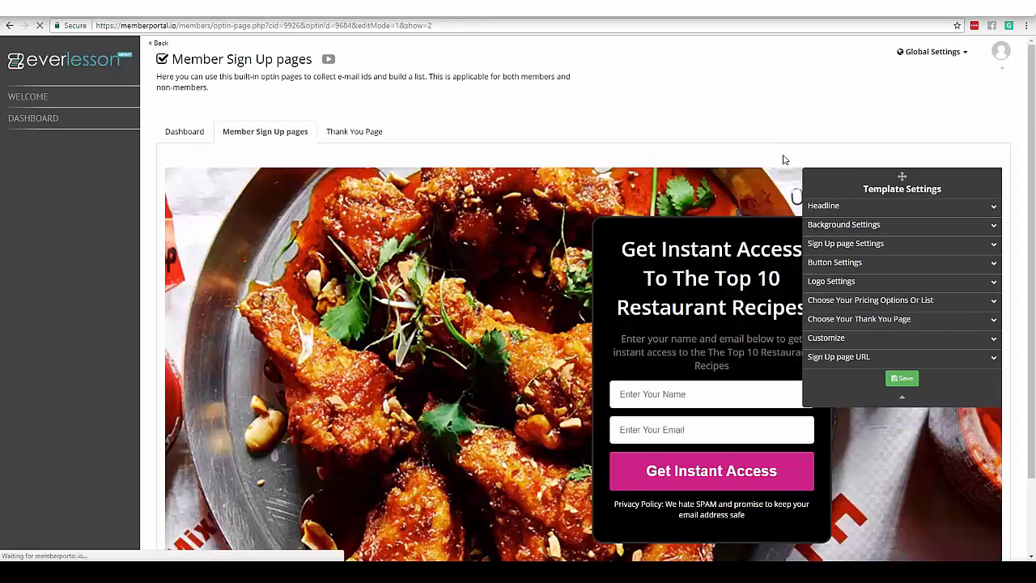
scroll(1018, 186, down, 1)
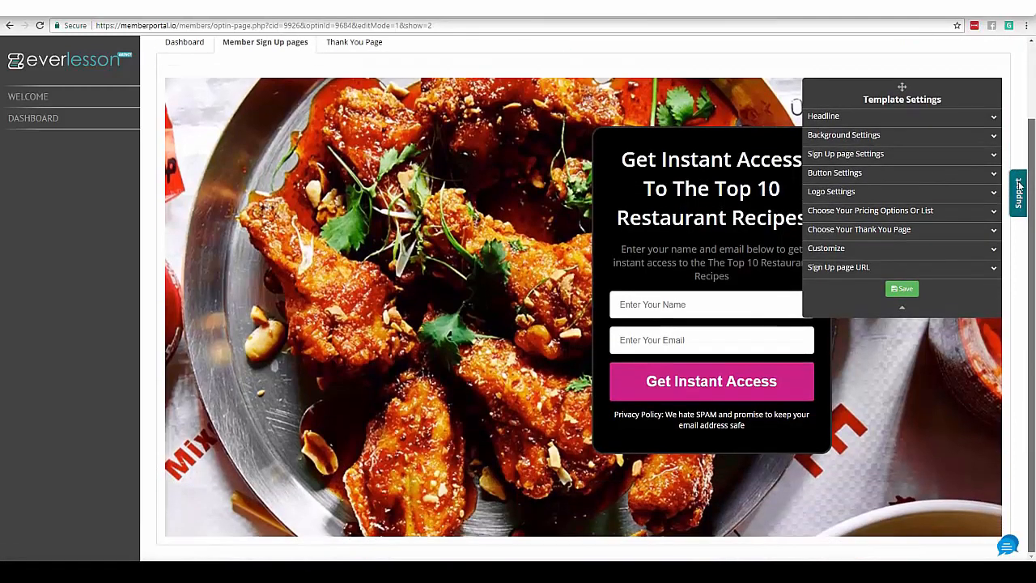
drag(902, 87, 218, 150)
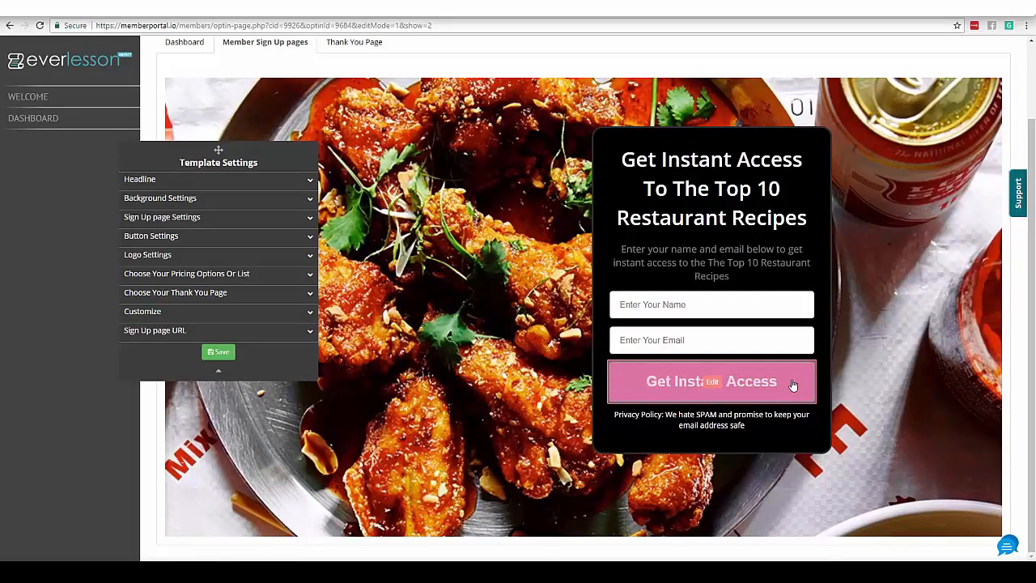
- Change the background color of the Get Instant Access button to a darker green and save the sign-up page
click(745, 388)
click(251, 303)
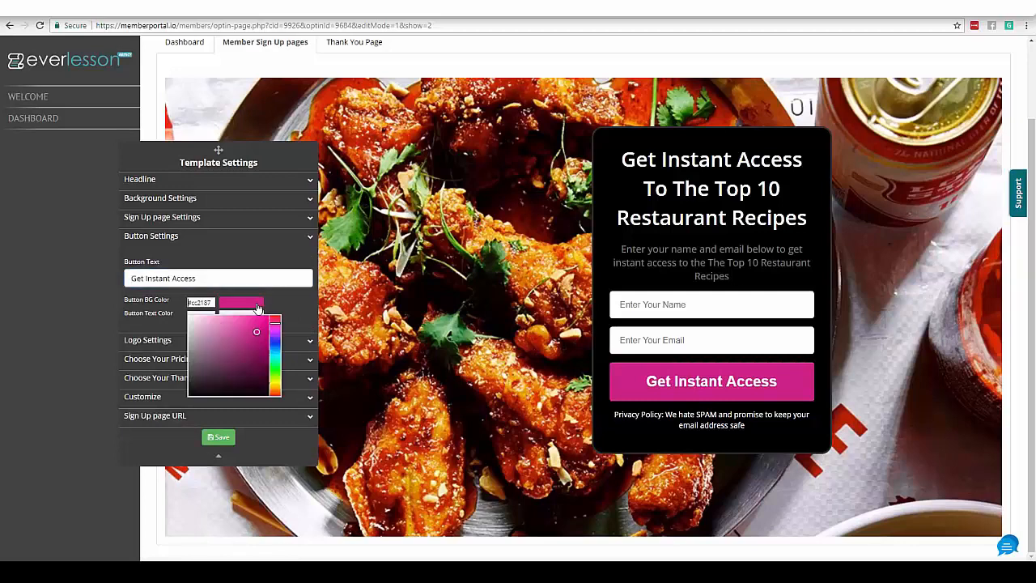
click(275, 368)
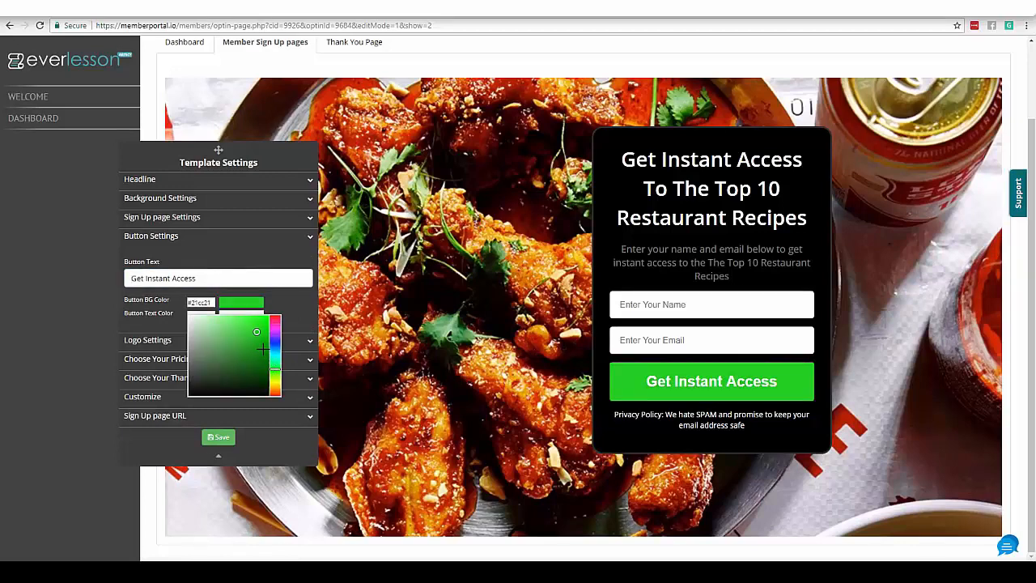
click(263, 346)
click(219, 437)
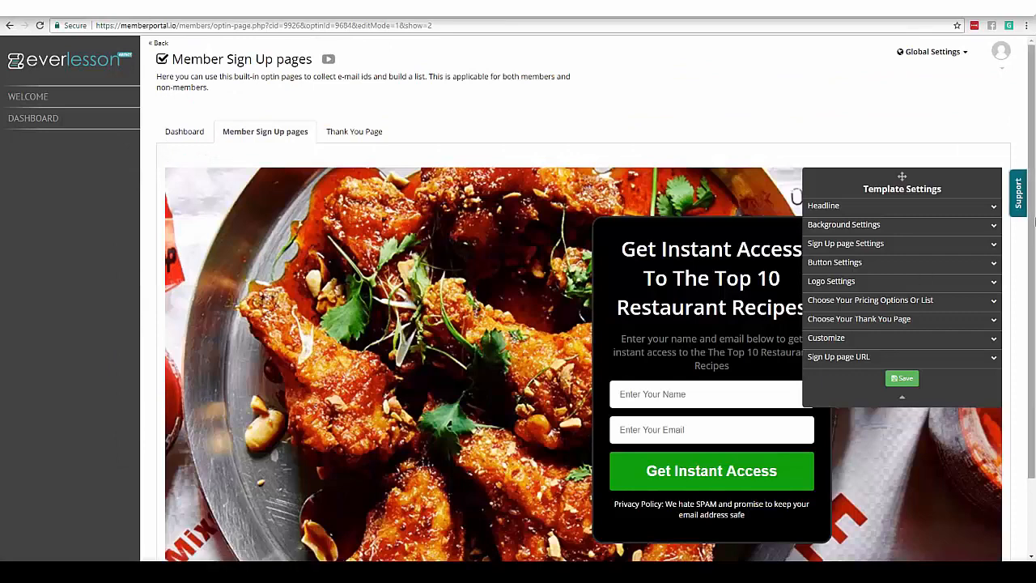
- Move the Template Settings away from the sign-up form again, then reveal and select the sign-up page URL
scroll(898, 210, down, 1)
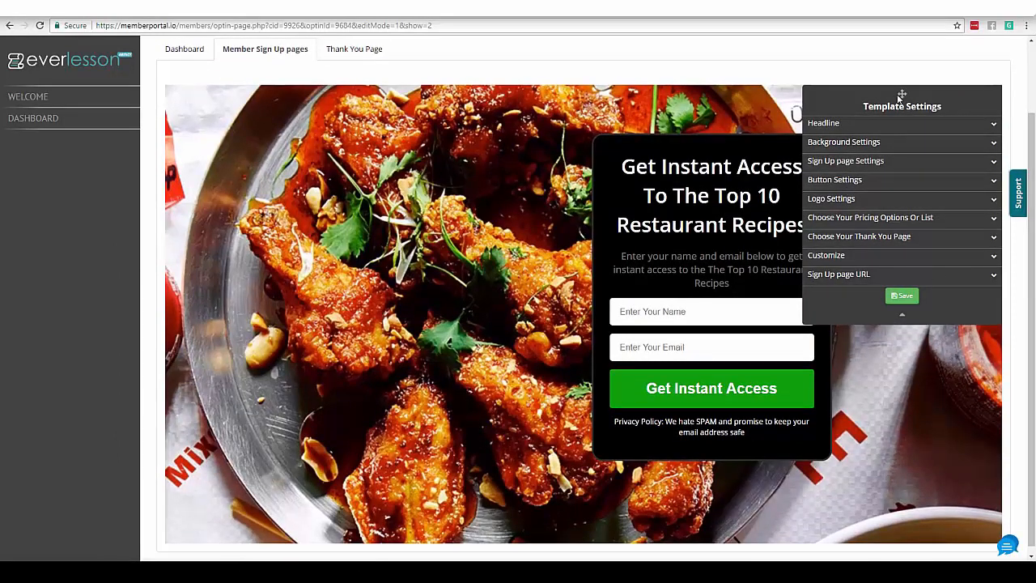
drag(902, 95, 144, 143)
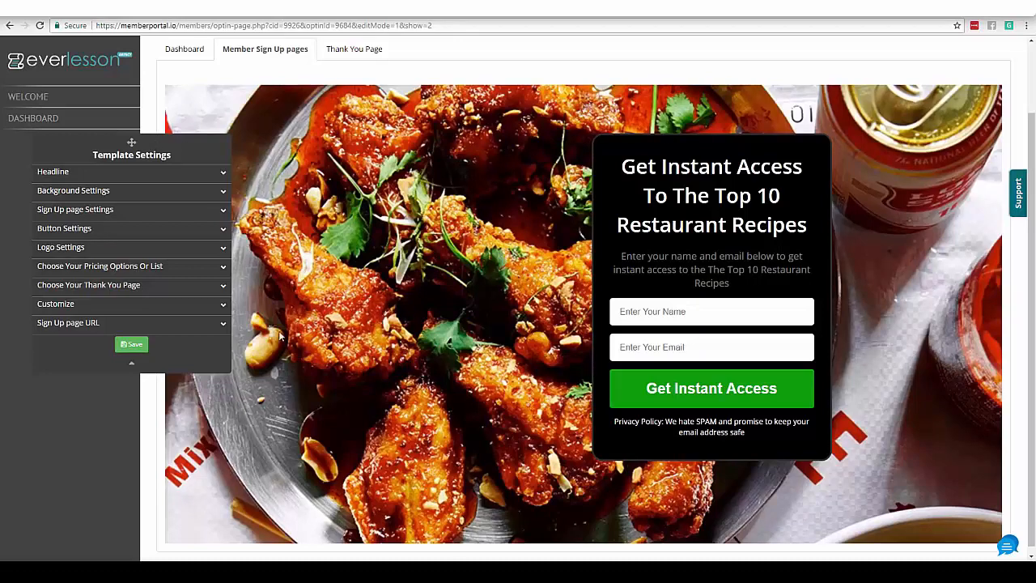
click(223, 324)
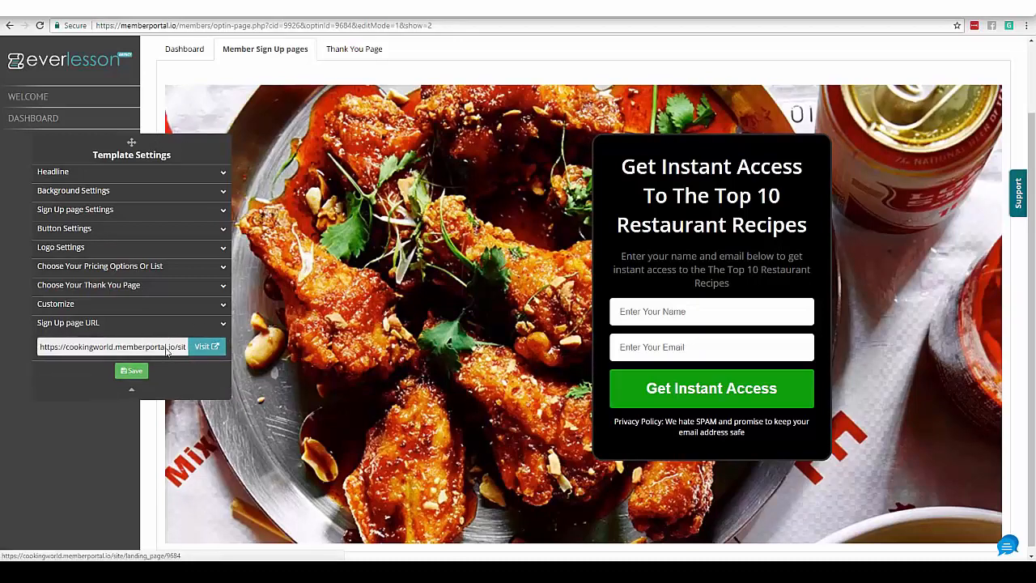
click(172, 351)
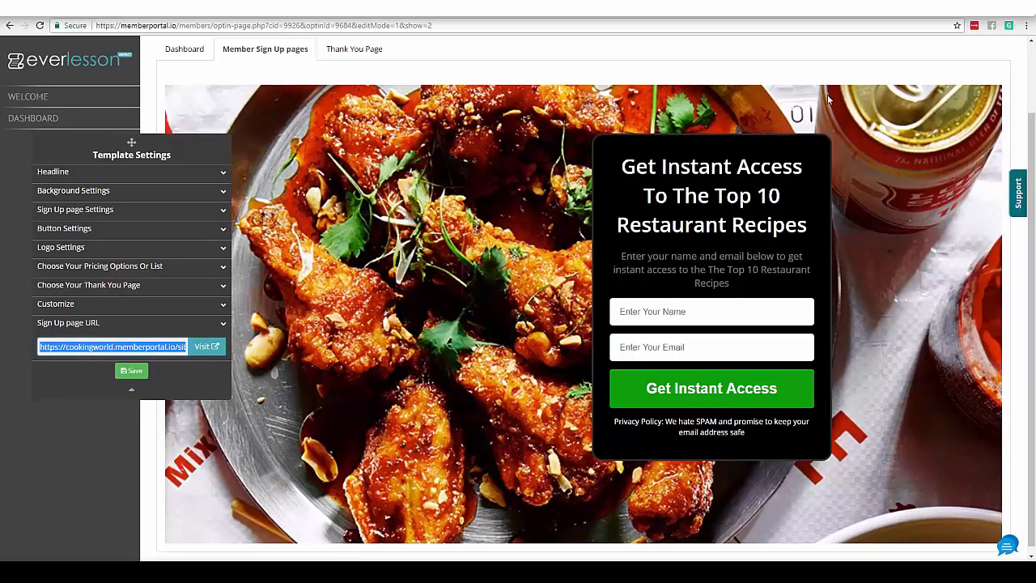
click(1026, 25)
click(931, 64)
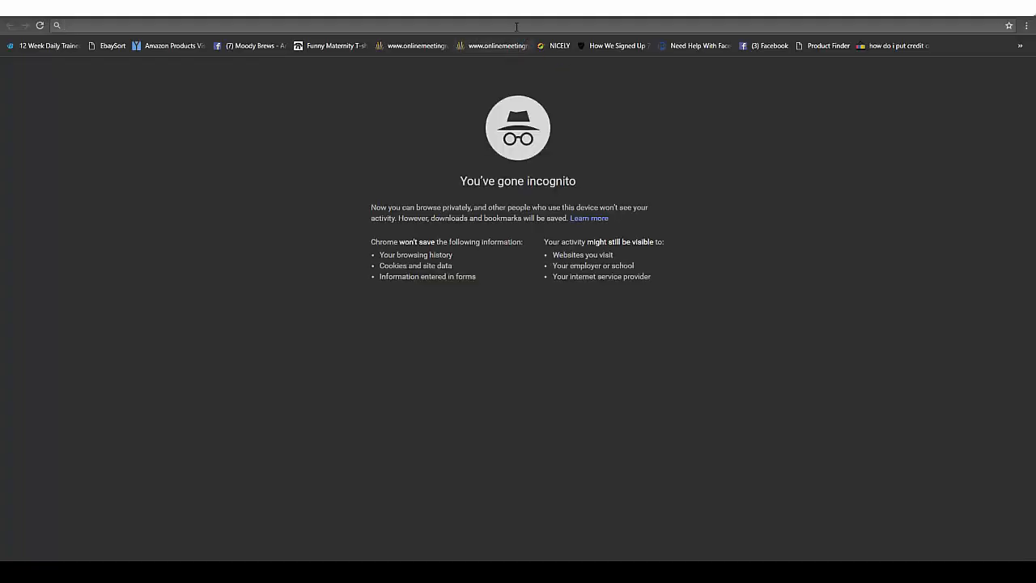
text(https://cookingworld.memberportal.io/site/landing_page/9684)
key(Return)
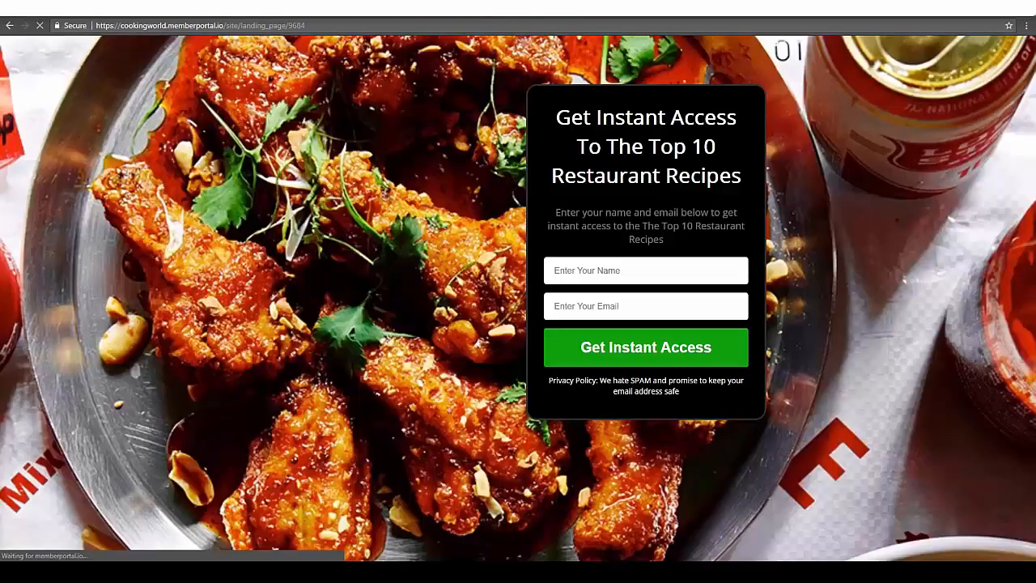